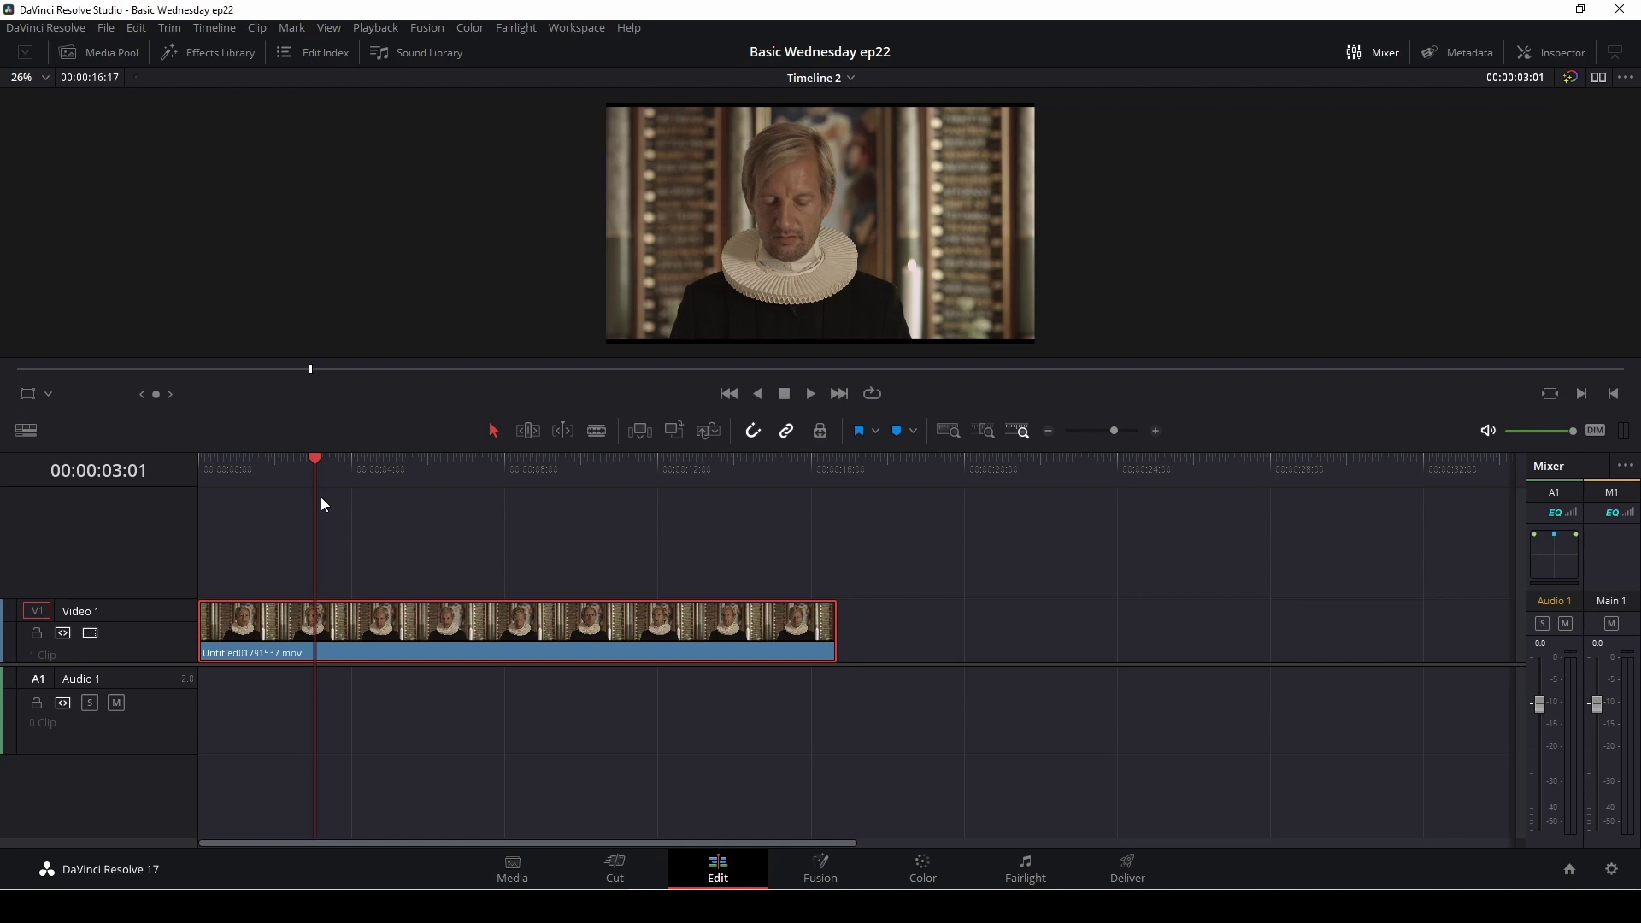
Switch to the Color page, glance at Color Match, and show the Primaries color wheels.
{"action": "left_click", "coordinate": [923, 874]}
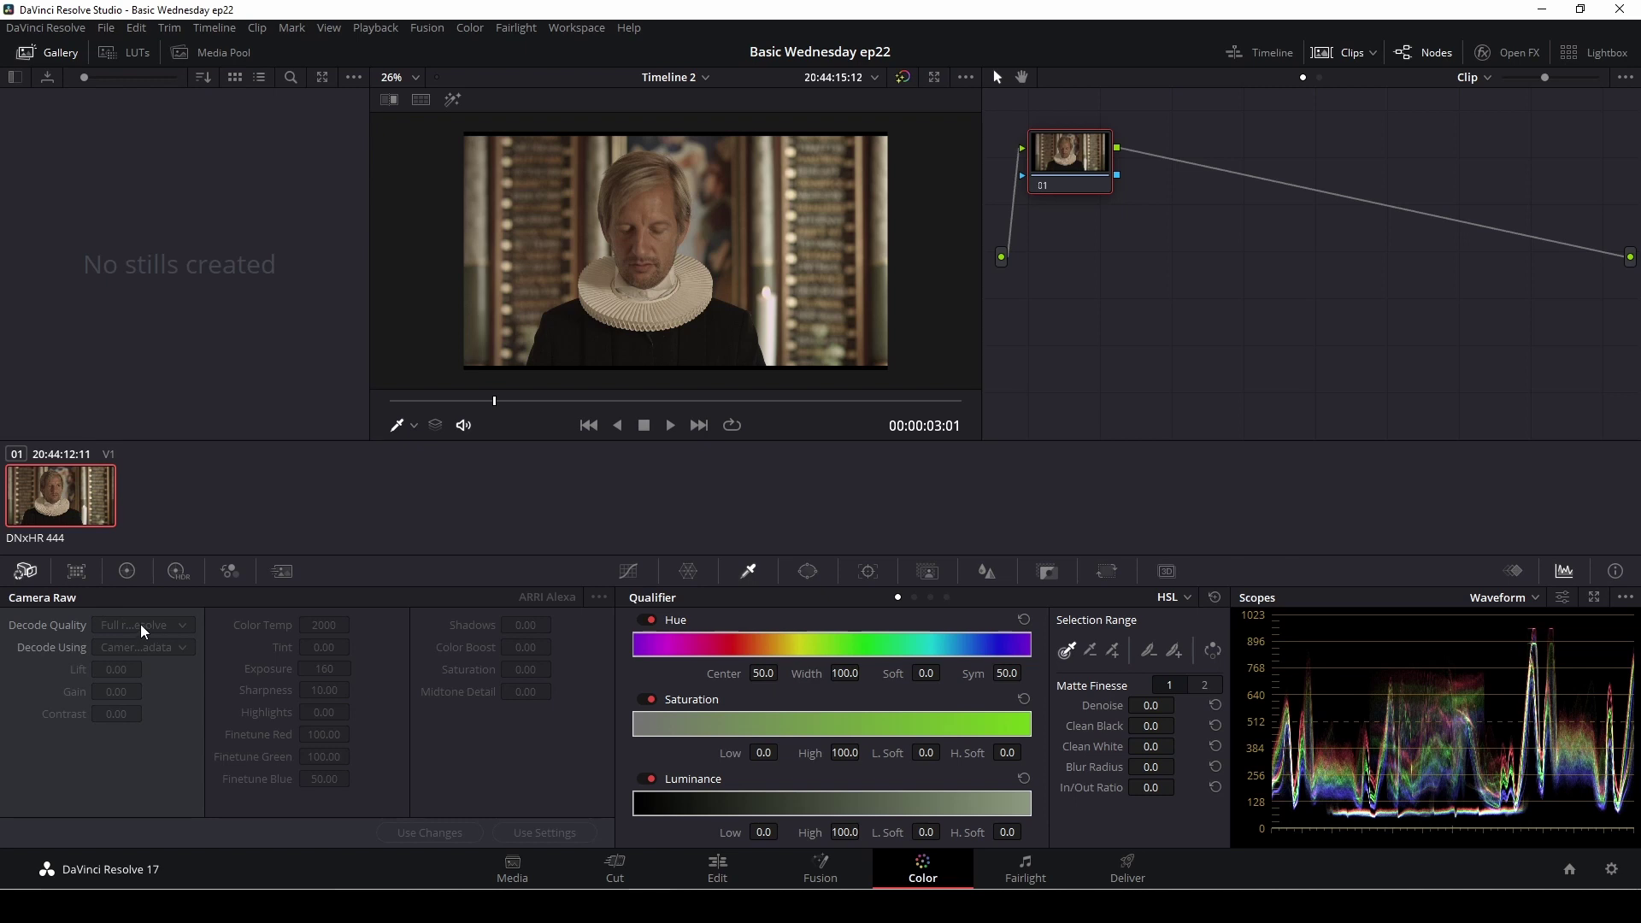
{"action": "left_click", "coordinate": [77, 572]}
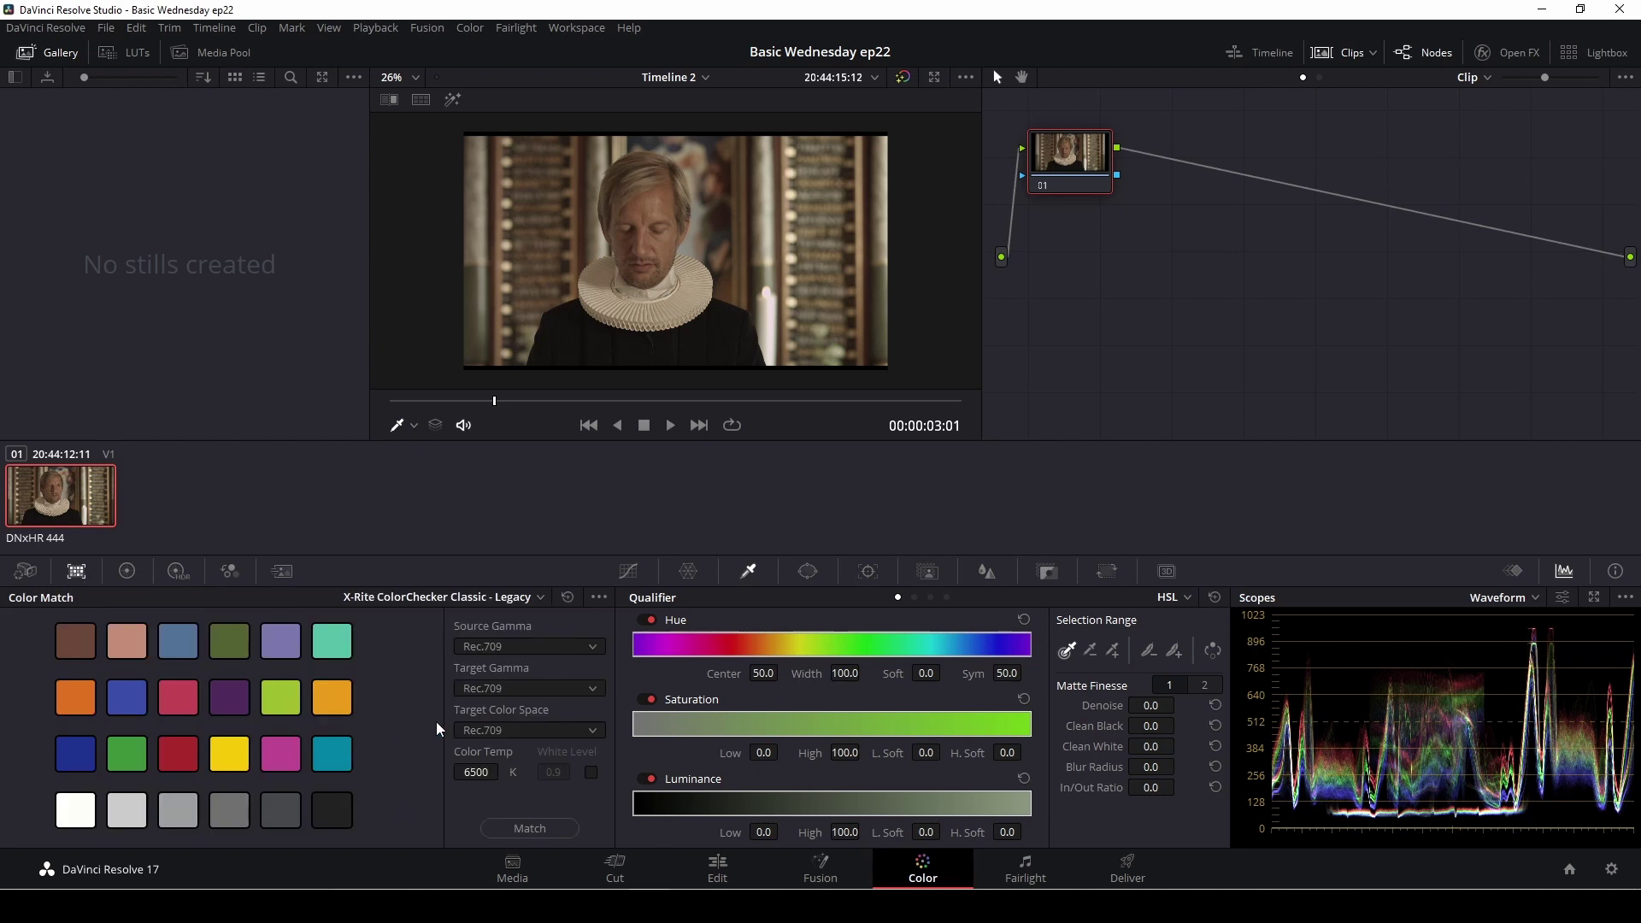
{"action": "left_click", "coordinate": [127, 572]}
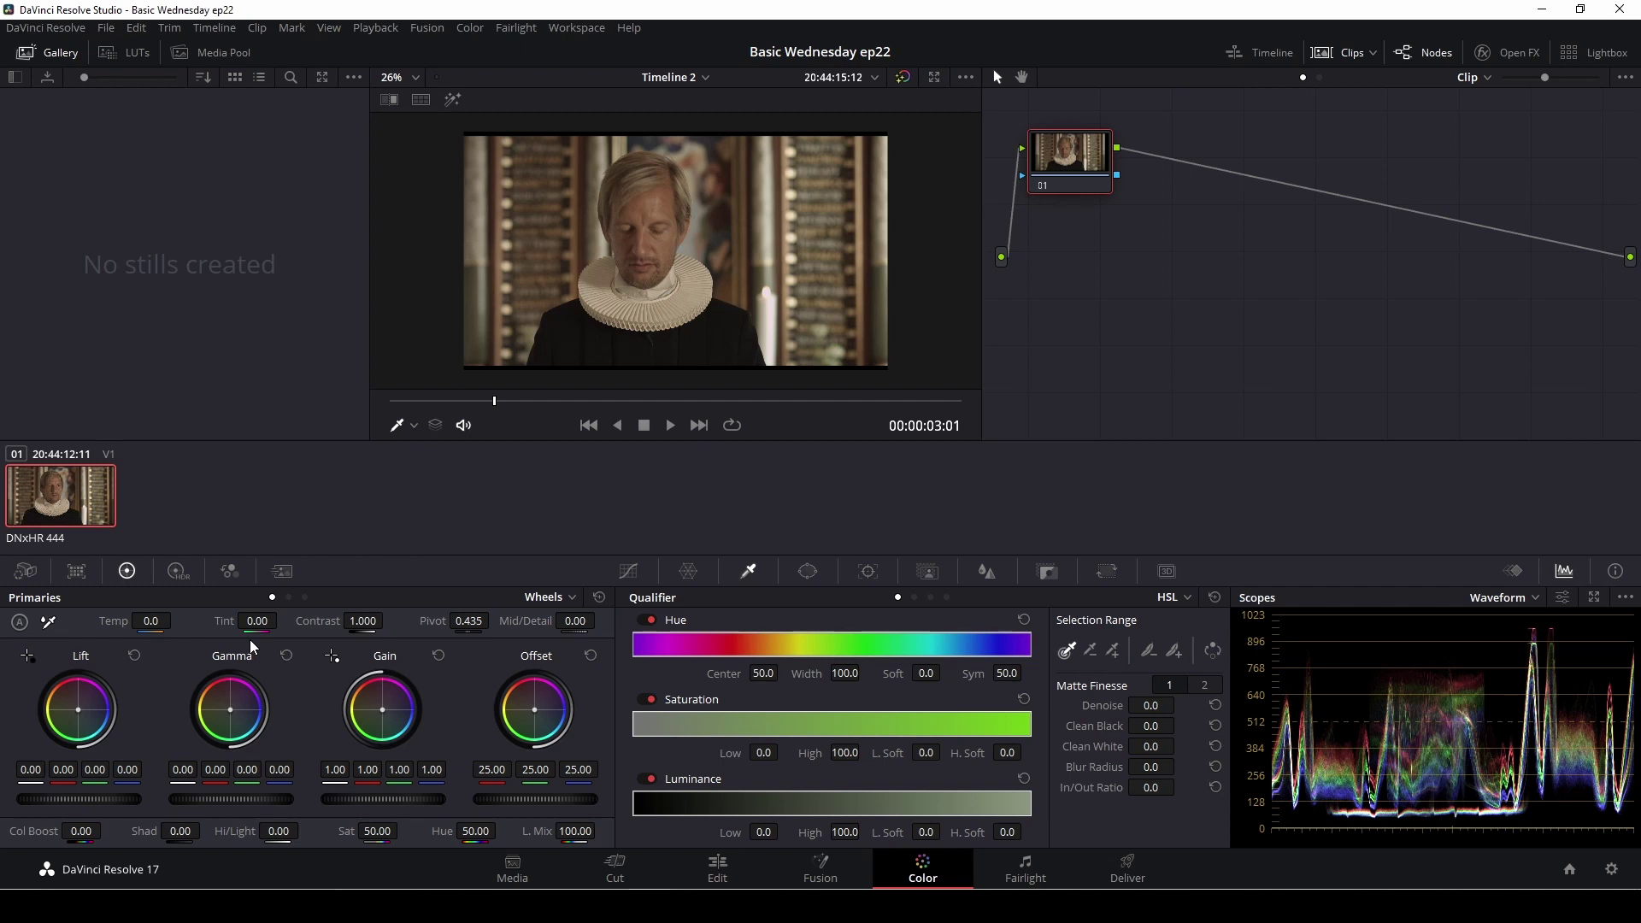
View the HDR wheels and RGB Mixer, ending on the Motion Effects noise reduction settings.
{"action": "left_click", "coordinate": [175, 573]}
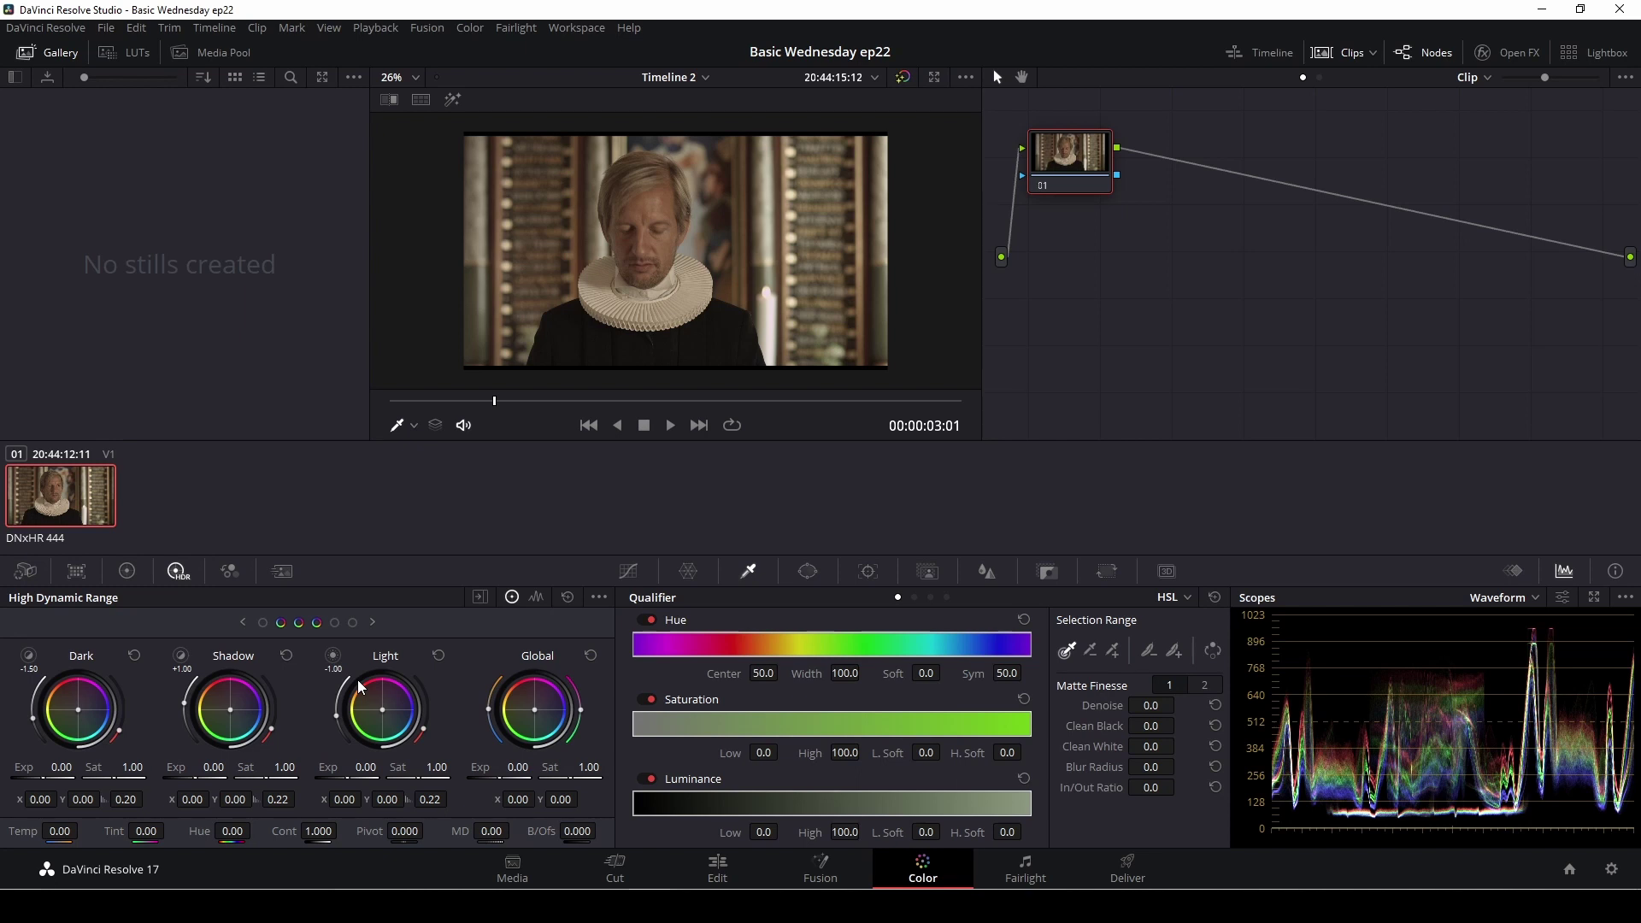
{"action": "left_click", "coordinate": [233, 568]}
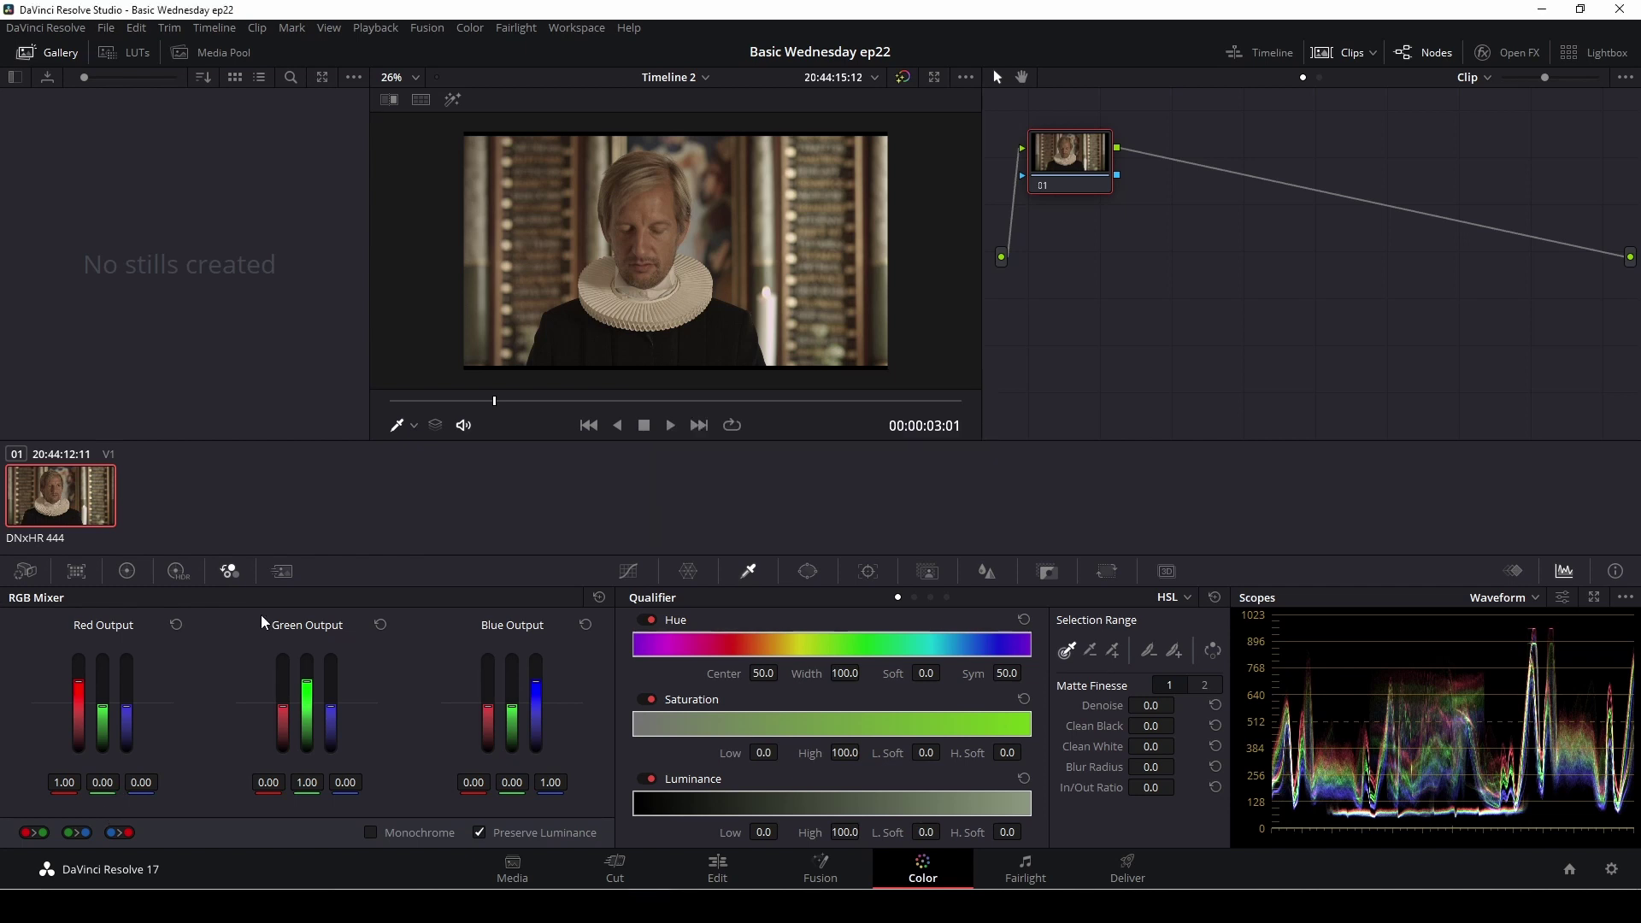
{"action": "left_click", "coordinate": [288, 572]}
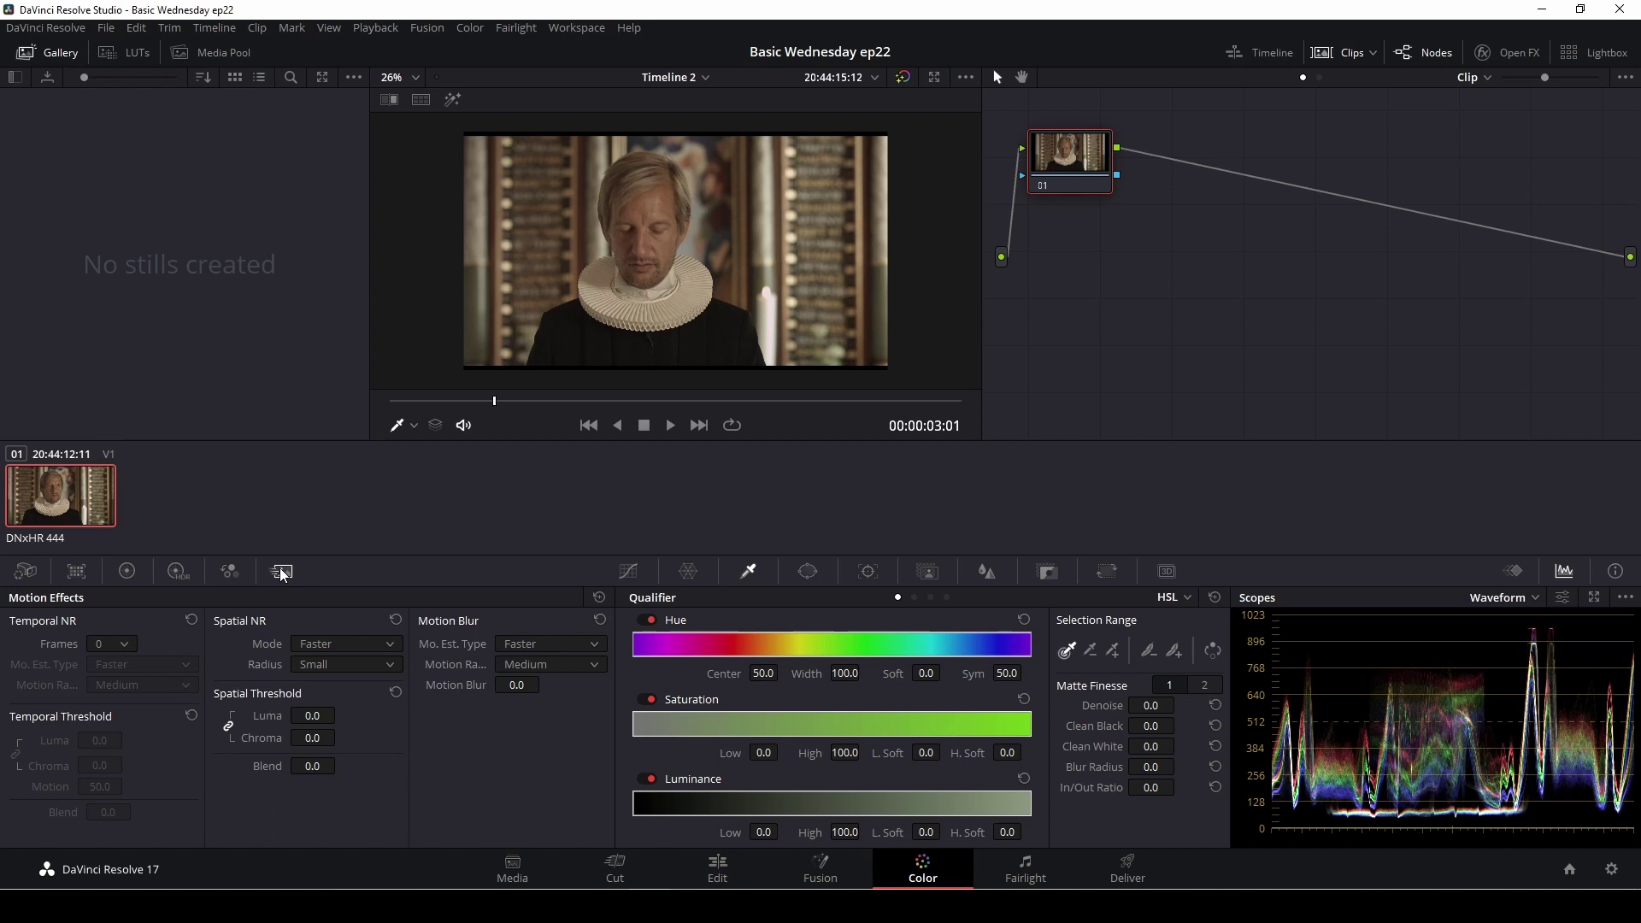
Tour the Curves, Warper, Qualifier, Window, Tracker, Magic Mask, Blur and Key palettes, ending on Sizing.
{"action": "left_click", "coordinate": [629, 572]}
{"action": "left_click", "coordinate": [691, 573]}
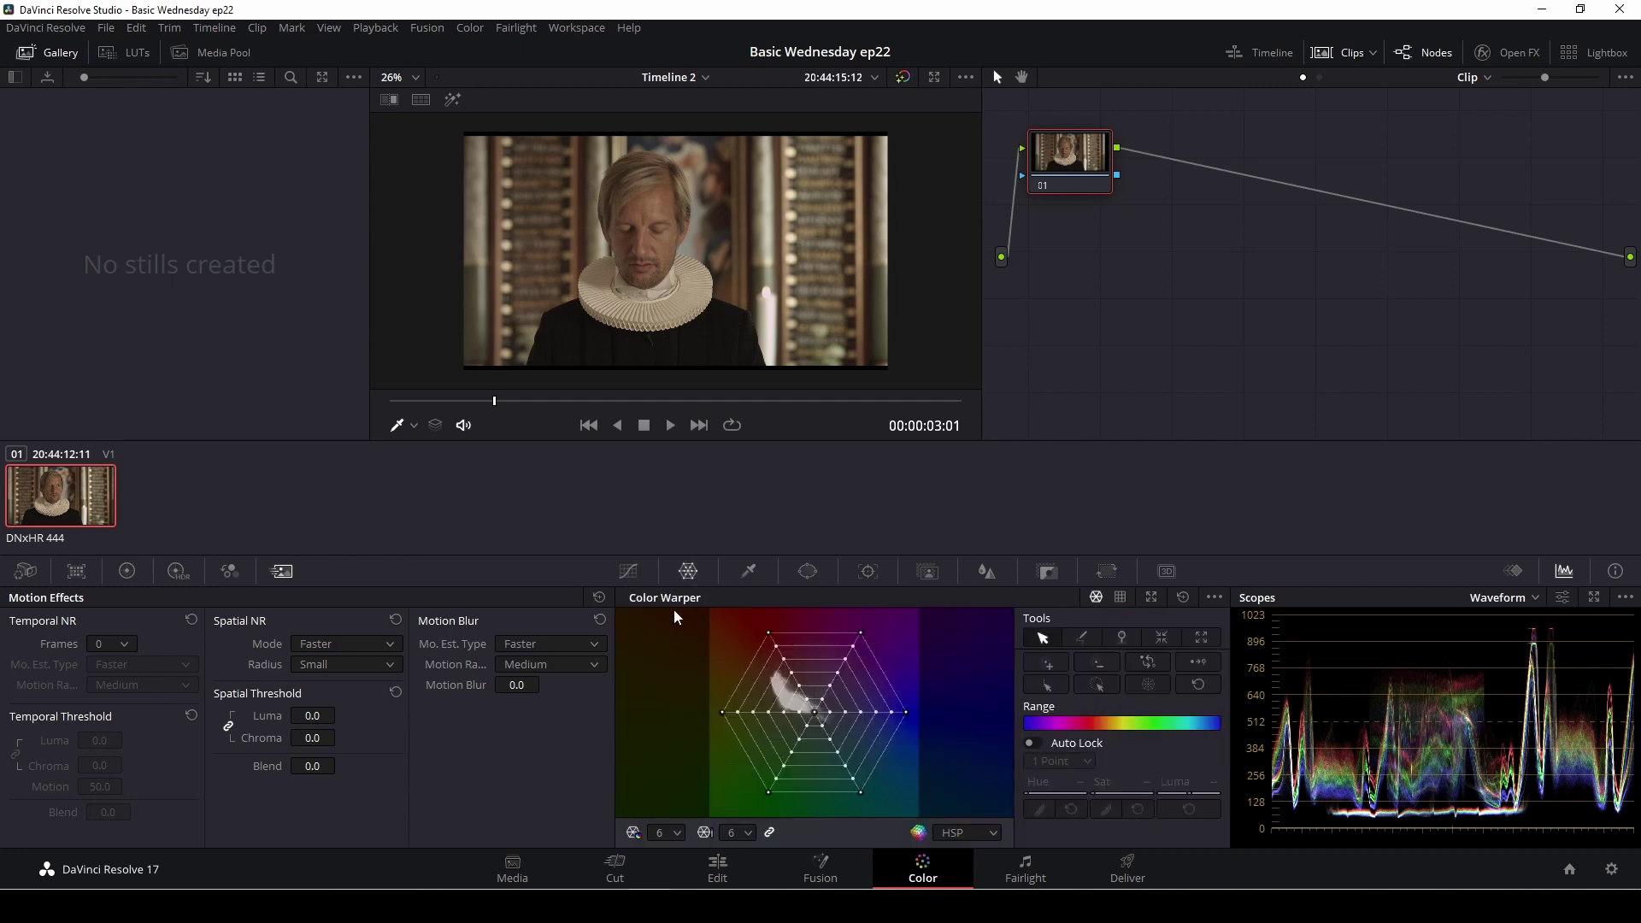
{"action": "left_click", "coordinate": [751, 571]}
{"action": "left_click", "coordinate": [810, 572]}
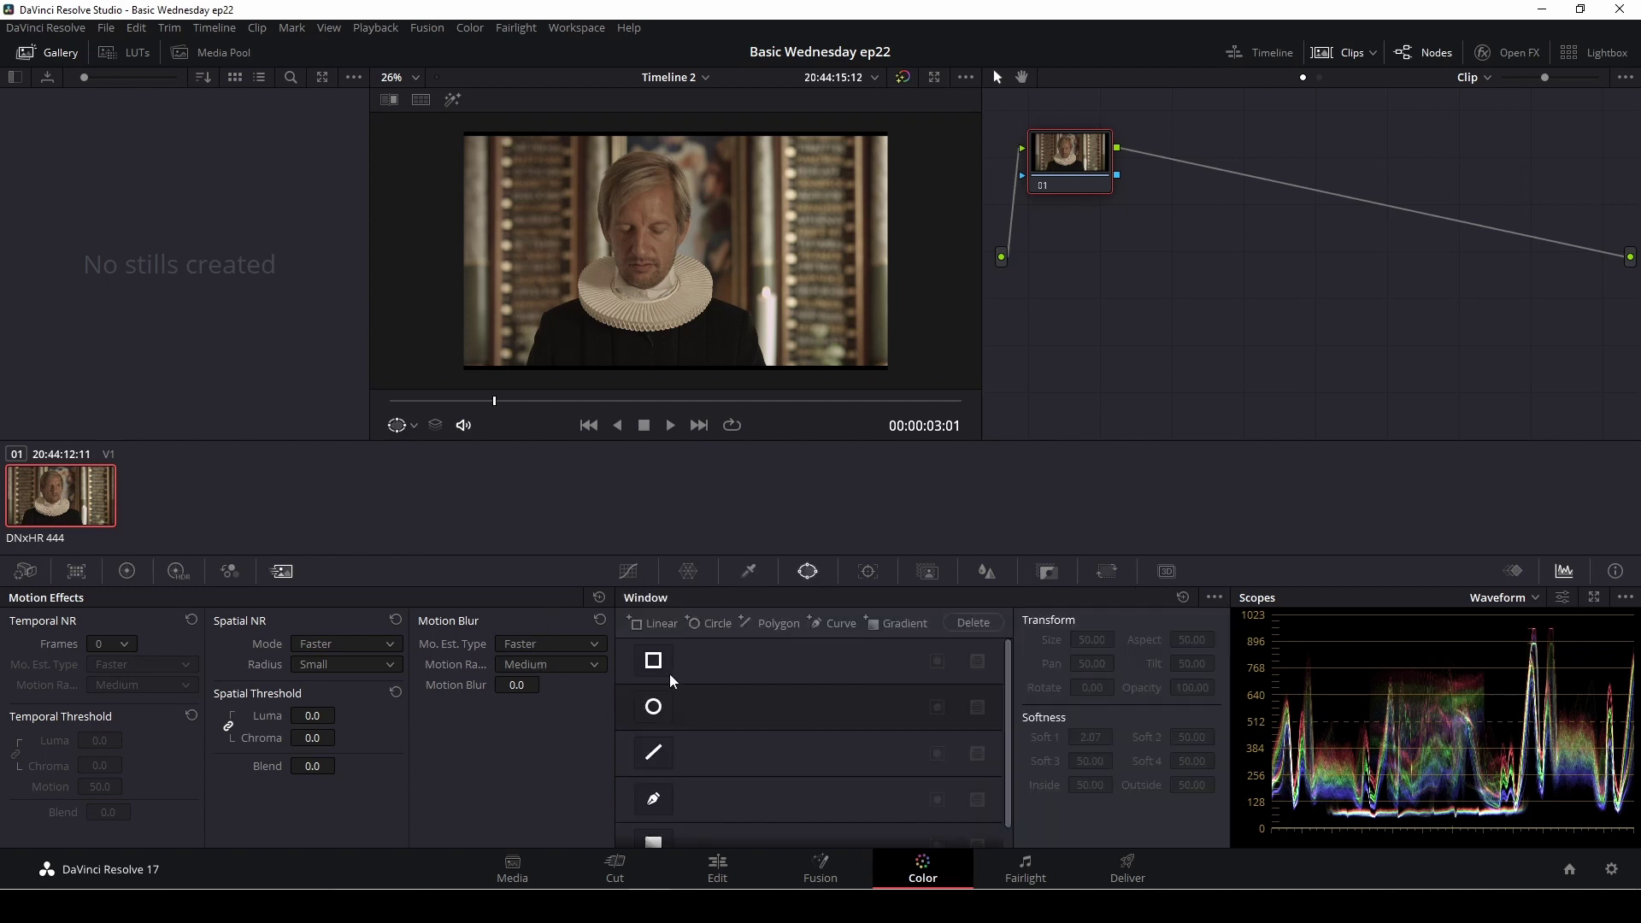
{"action": "left_click", "coordinate": [868, 571]}
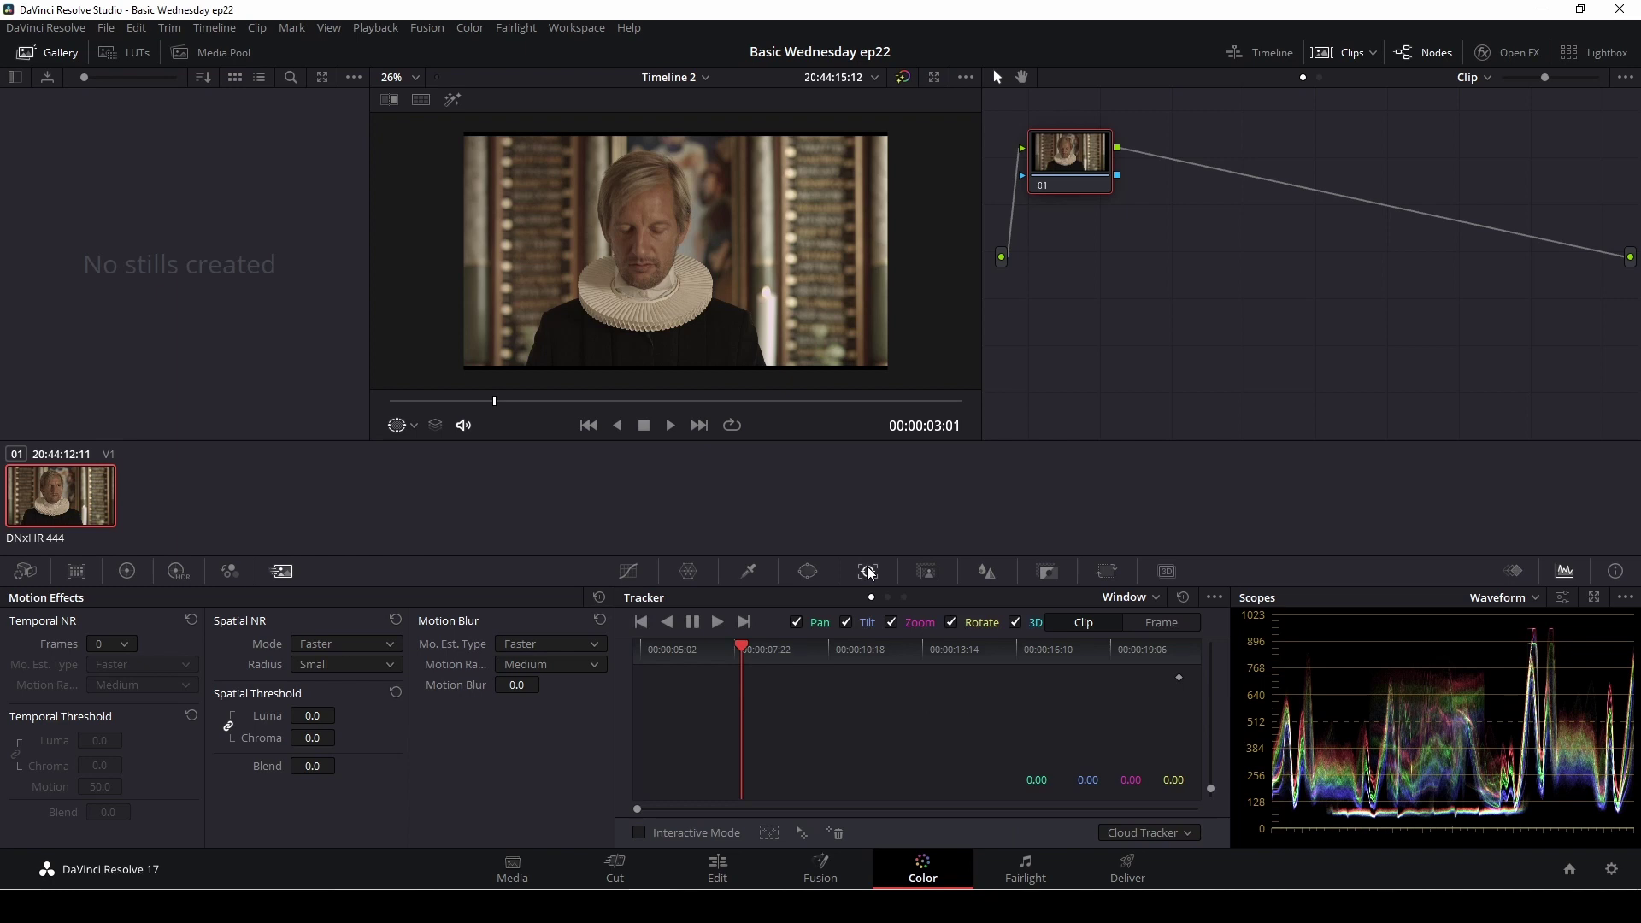
{"action": "left_click", "coordinate": [936, 571]}
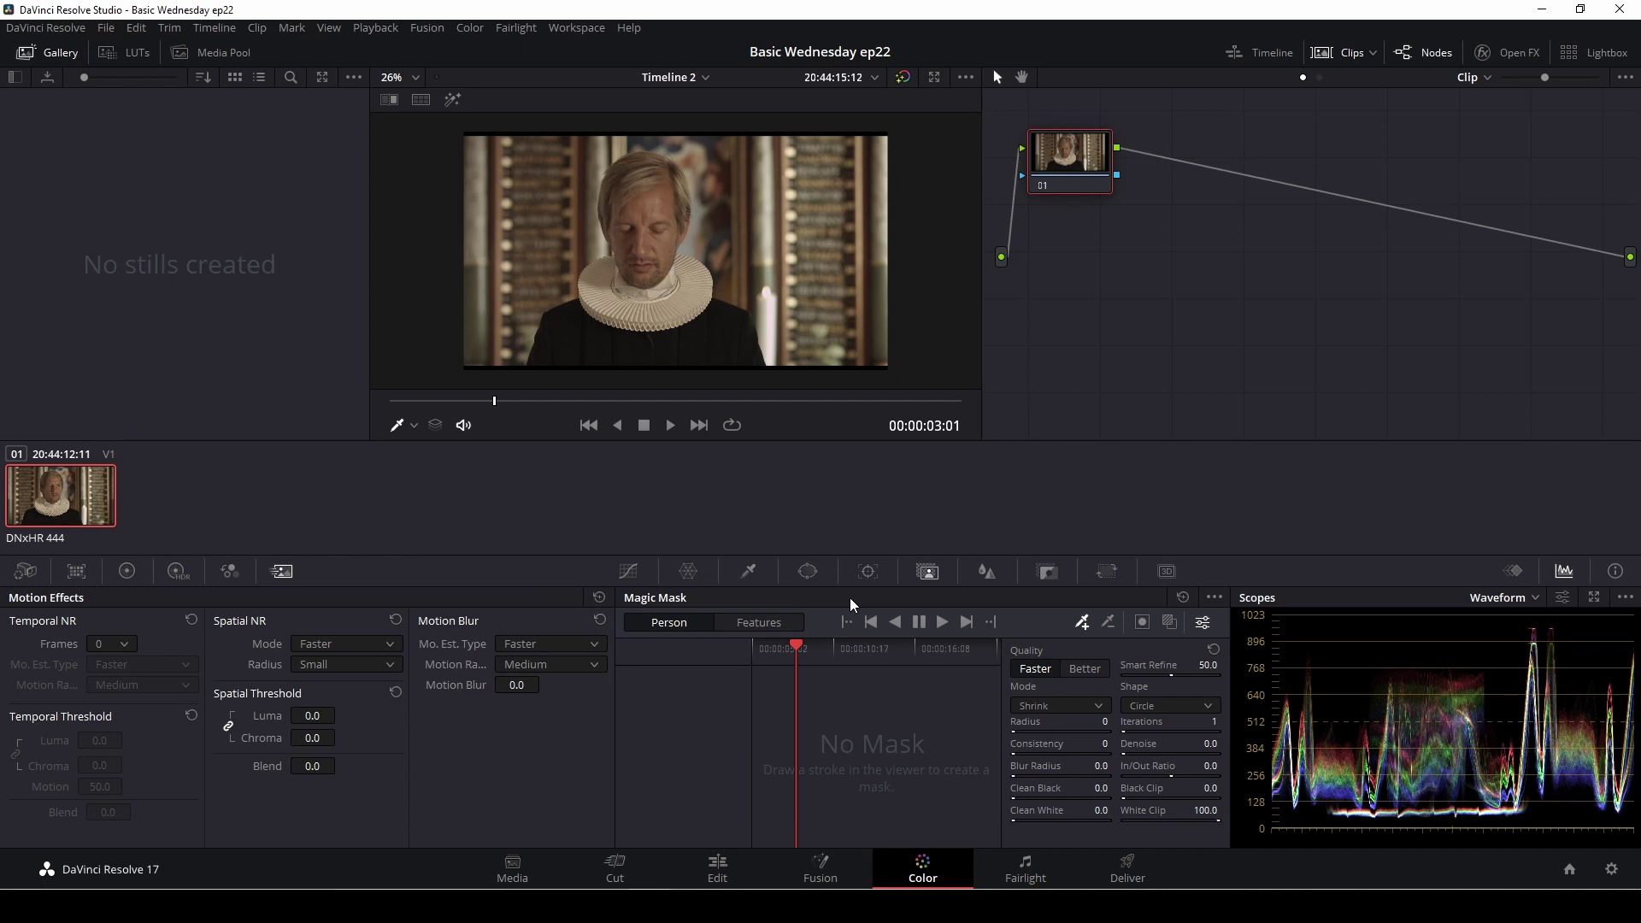
{"action": "left_click", "coordinate": [988, 577]}
{"action": "left_click", "coordinate": [1047, 573]}
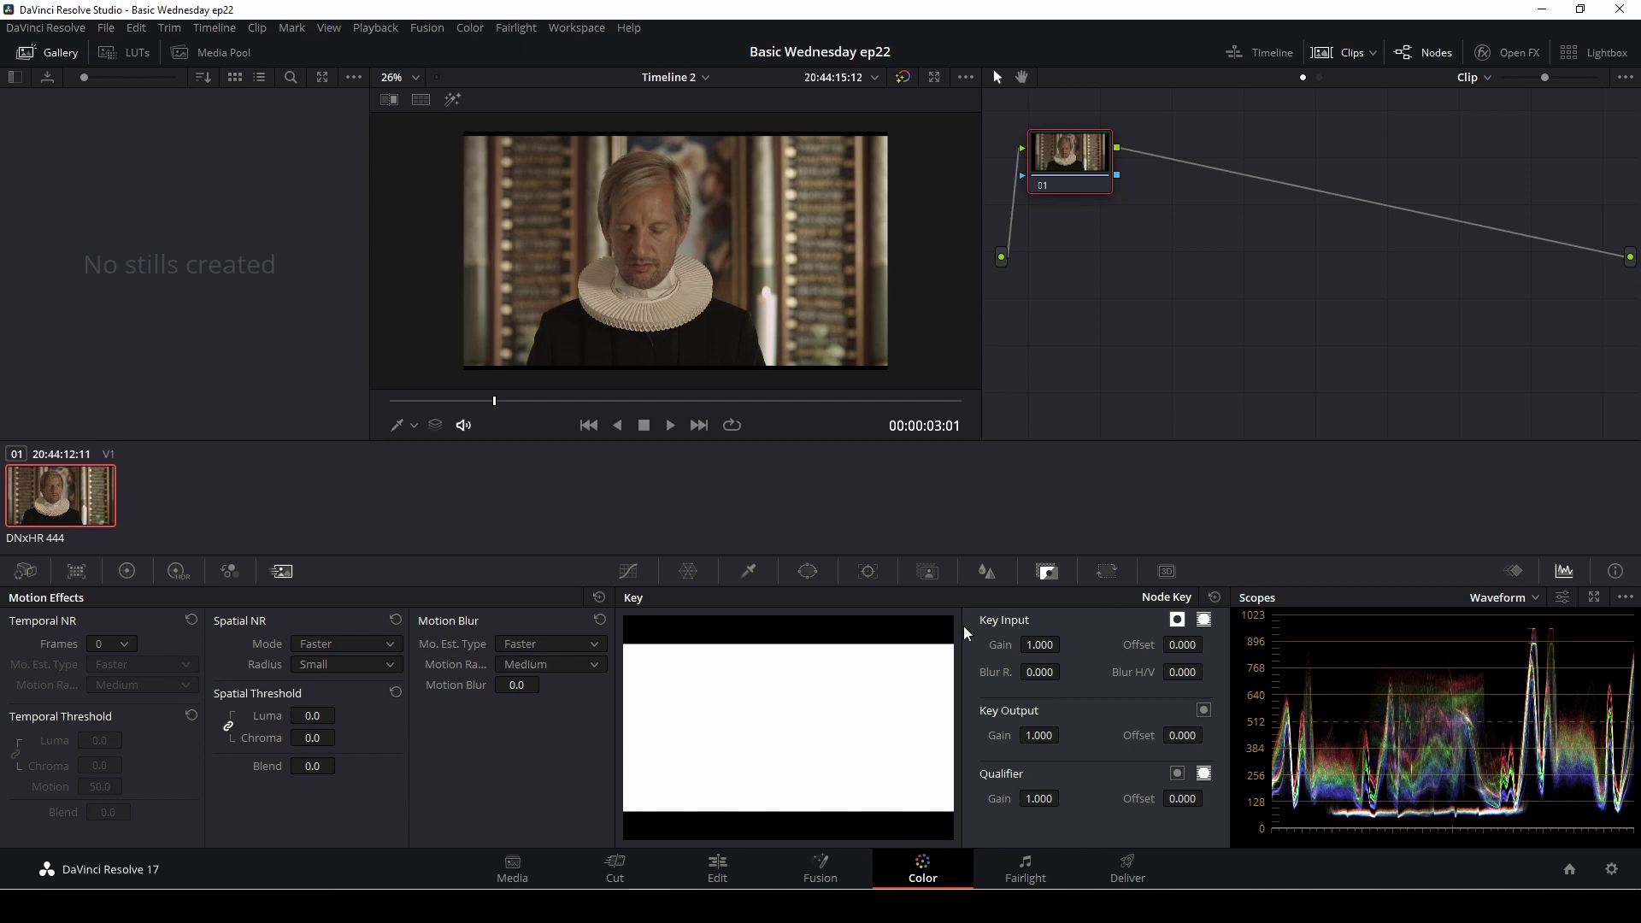
{"action": "left_click", "coordinate": [1103, 579]}
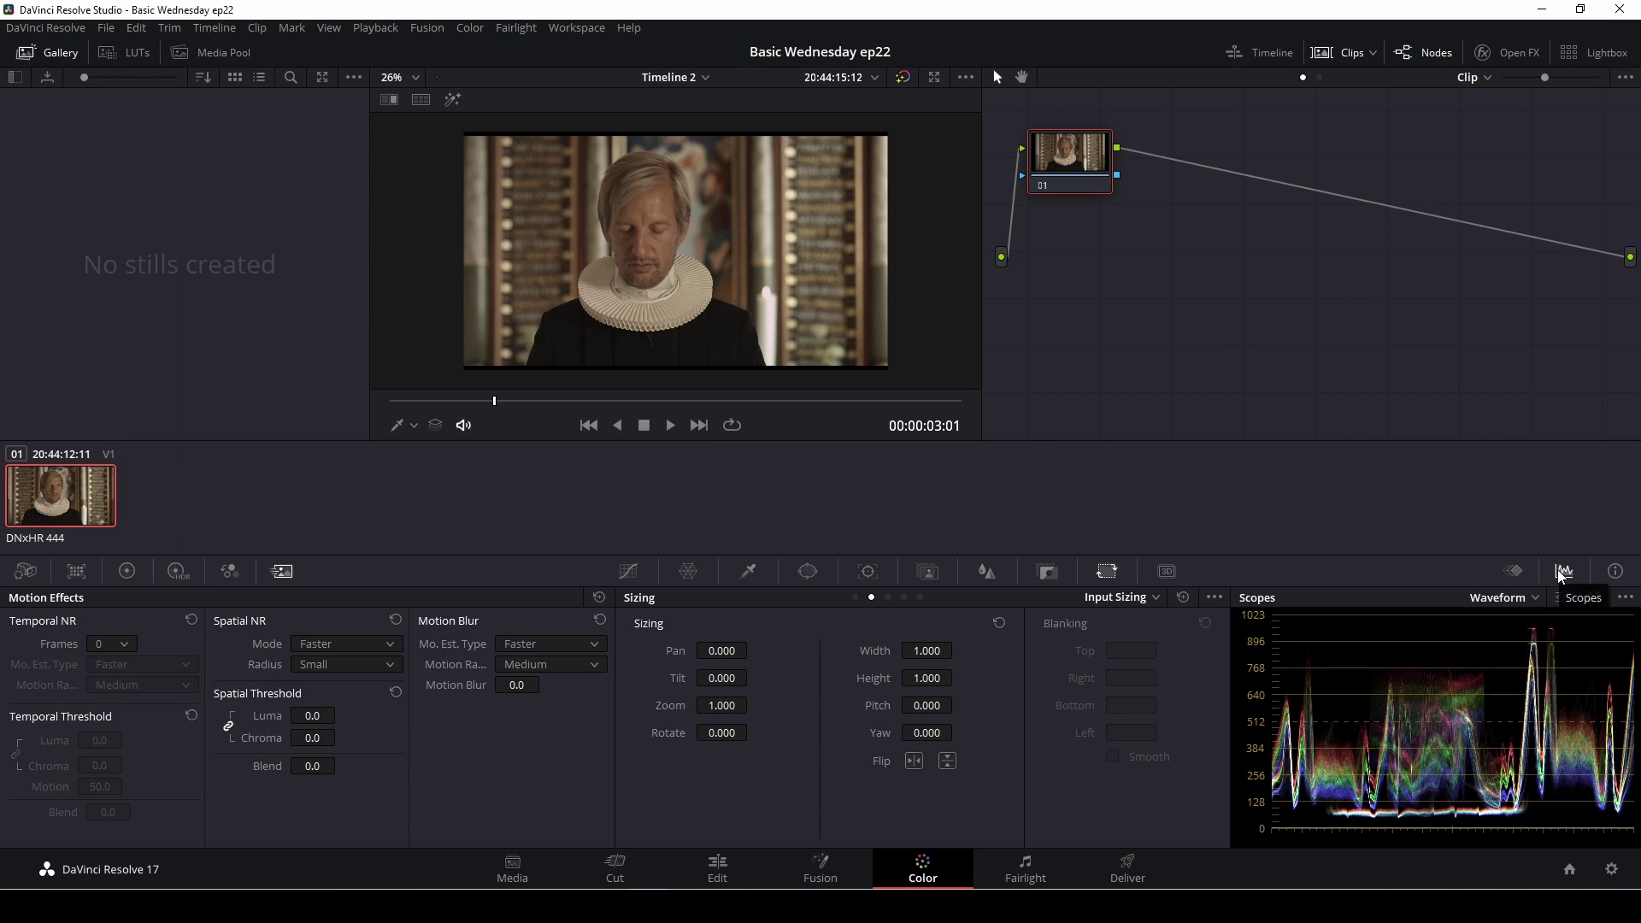
{"action": "left_click", "coordinate": [1593, 596]}
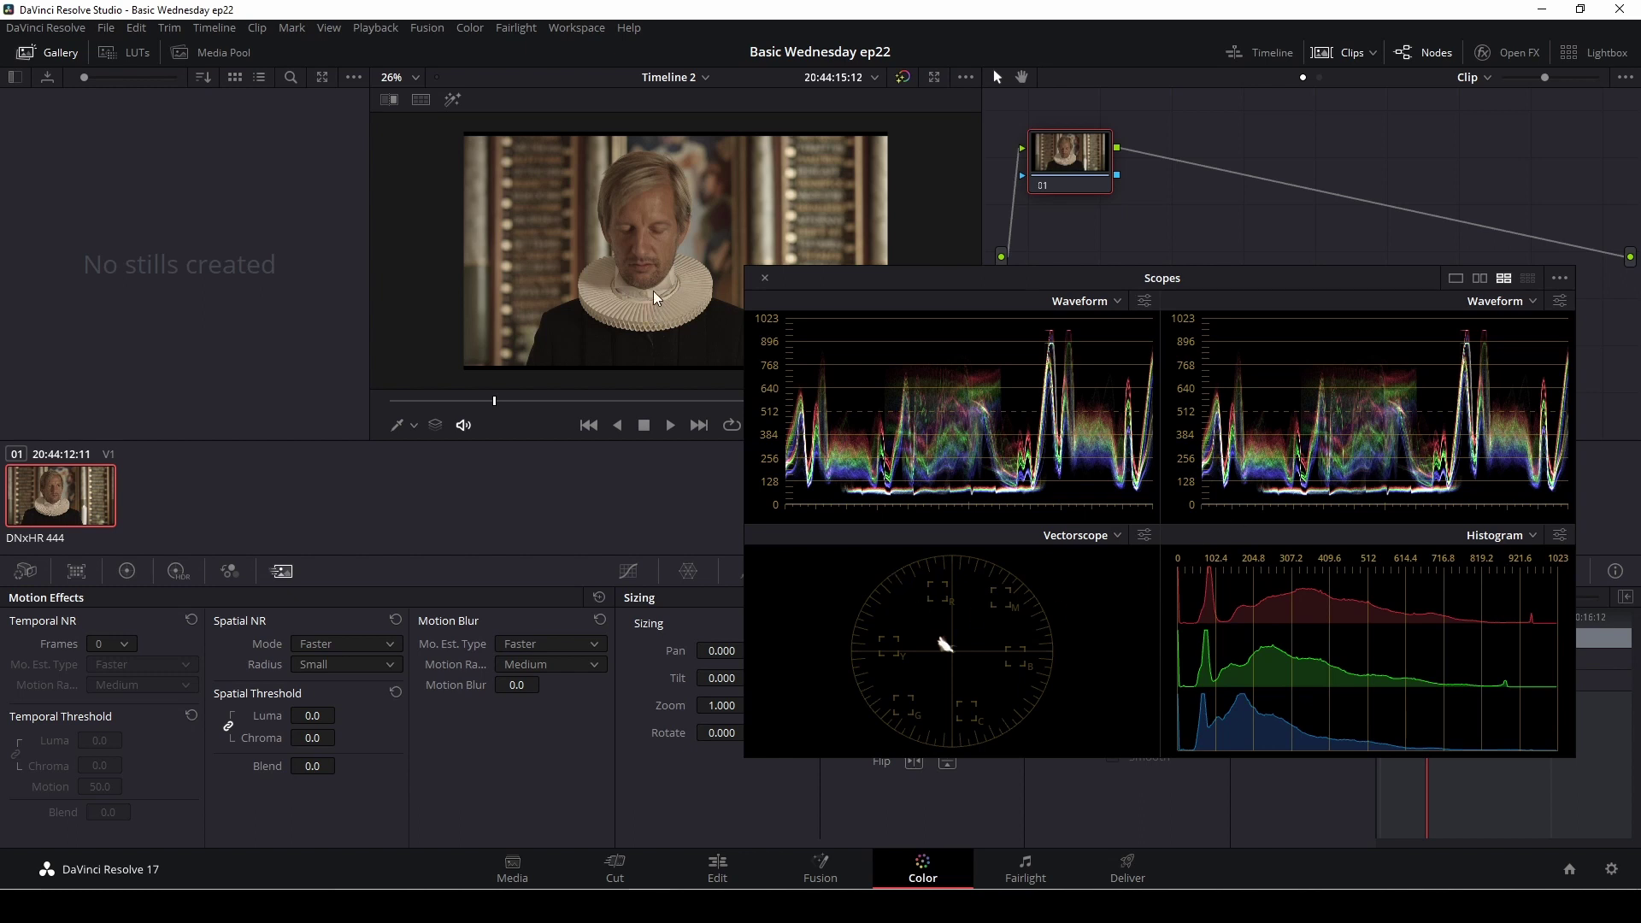
{"action": "left_click", "coordinate": [764, 278]}
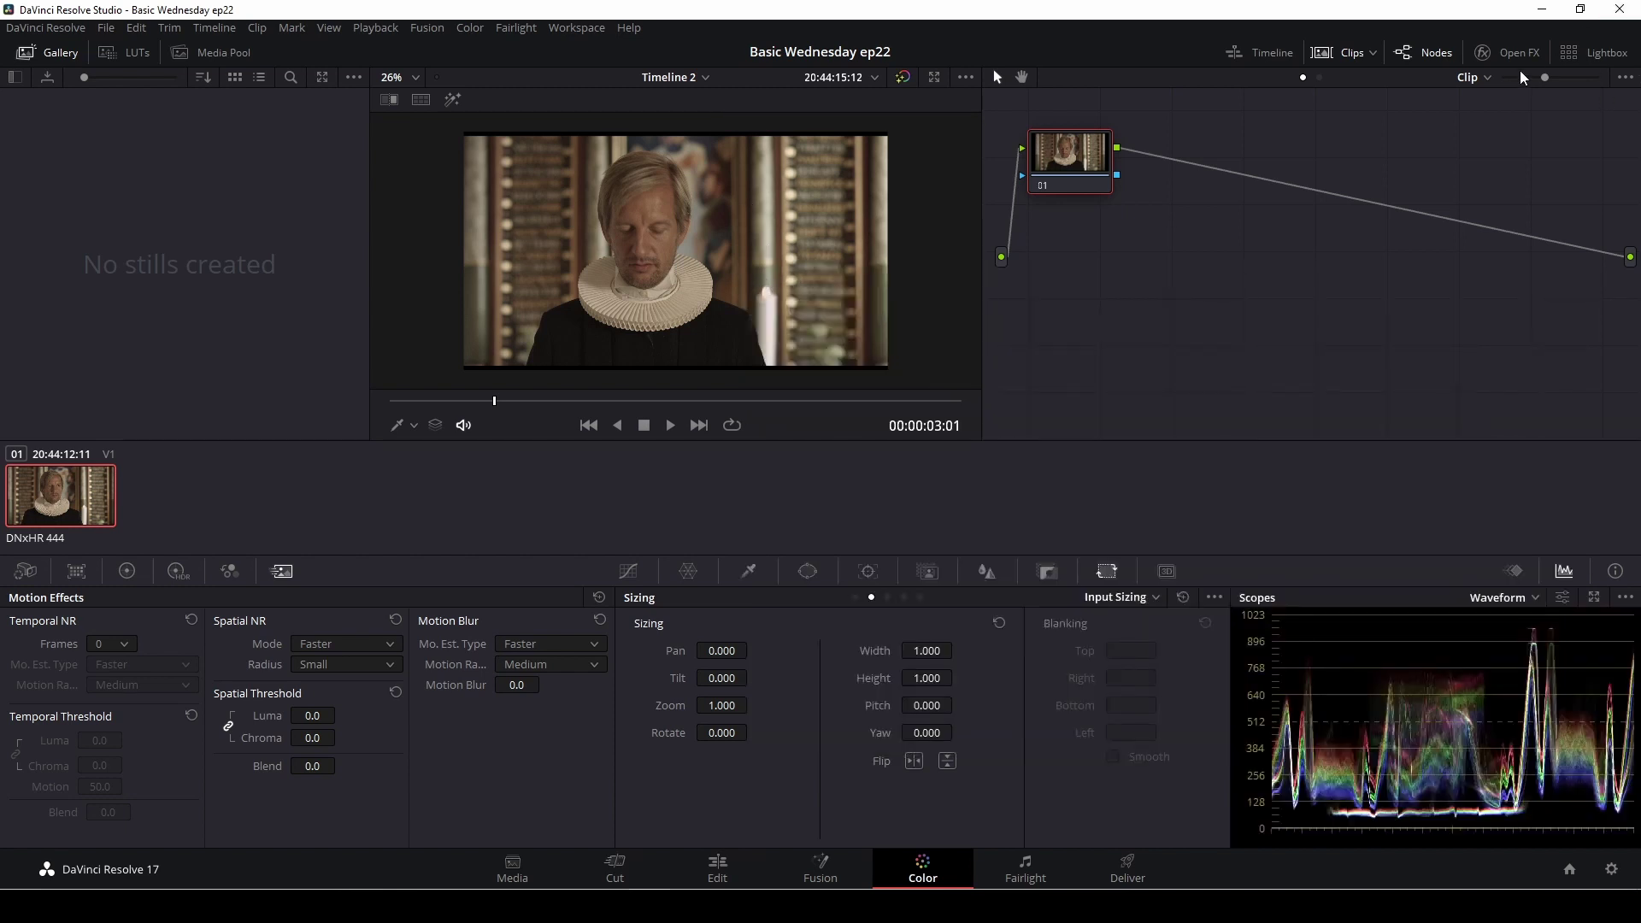
Toggle the Lightbox, clip thumbnail strip and mini timeline on and off, leaving the timeline hidden.
{"action": "left_click", "coordinate": [1624, 55]}
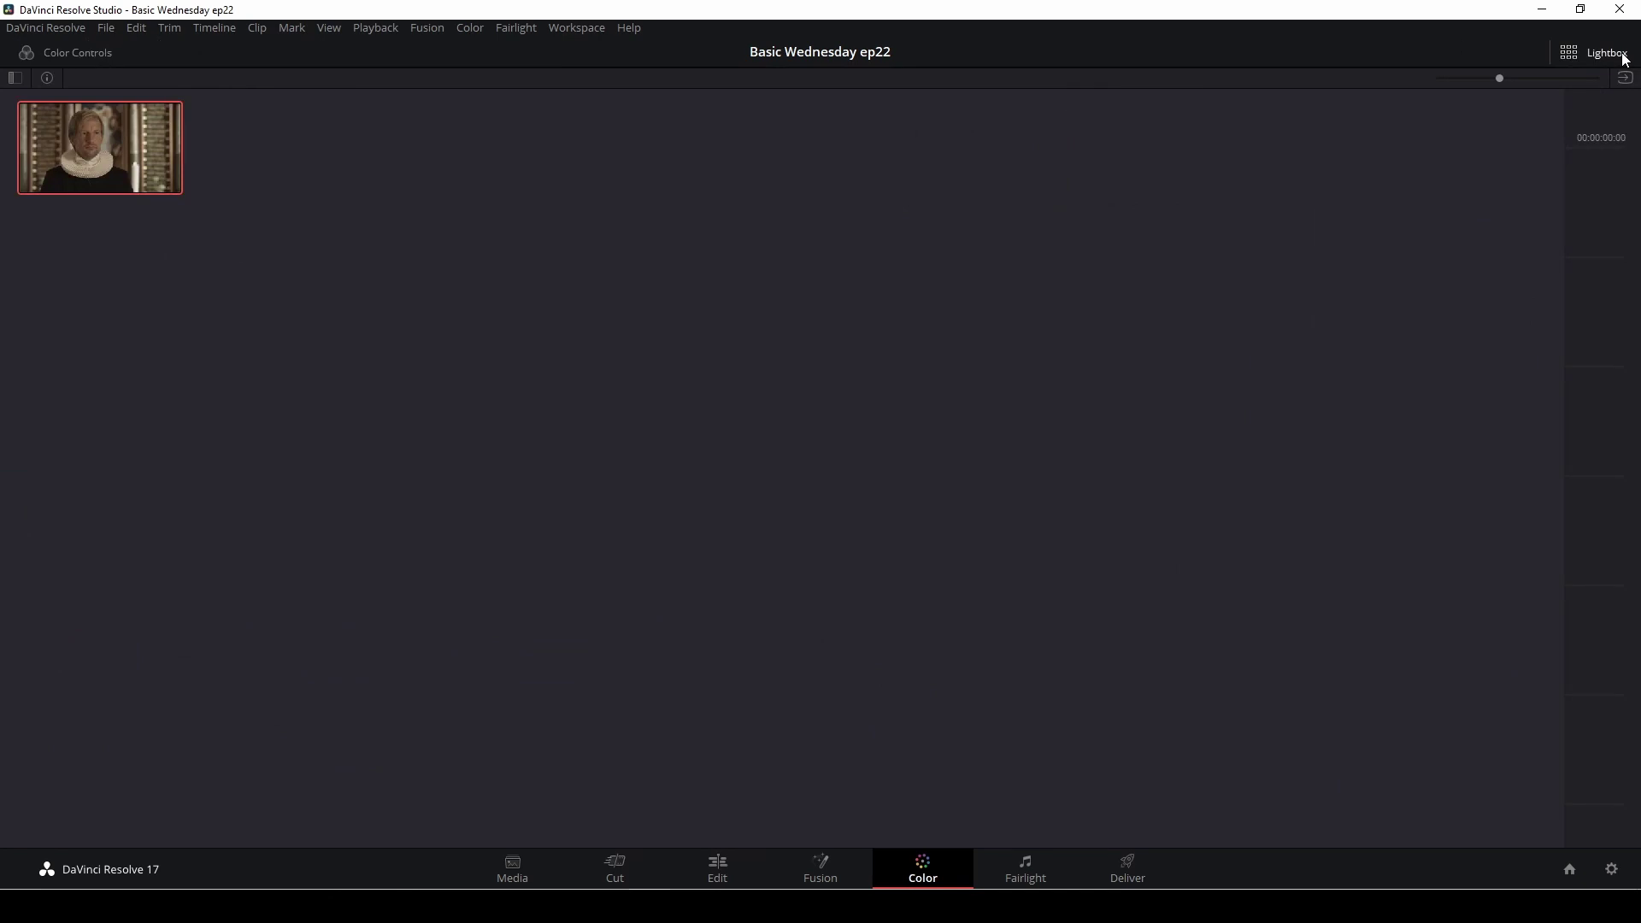
{"action": "left_click", "coordinate": [1624, 55]}
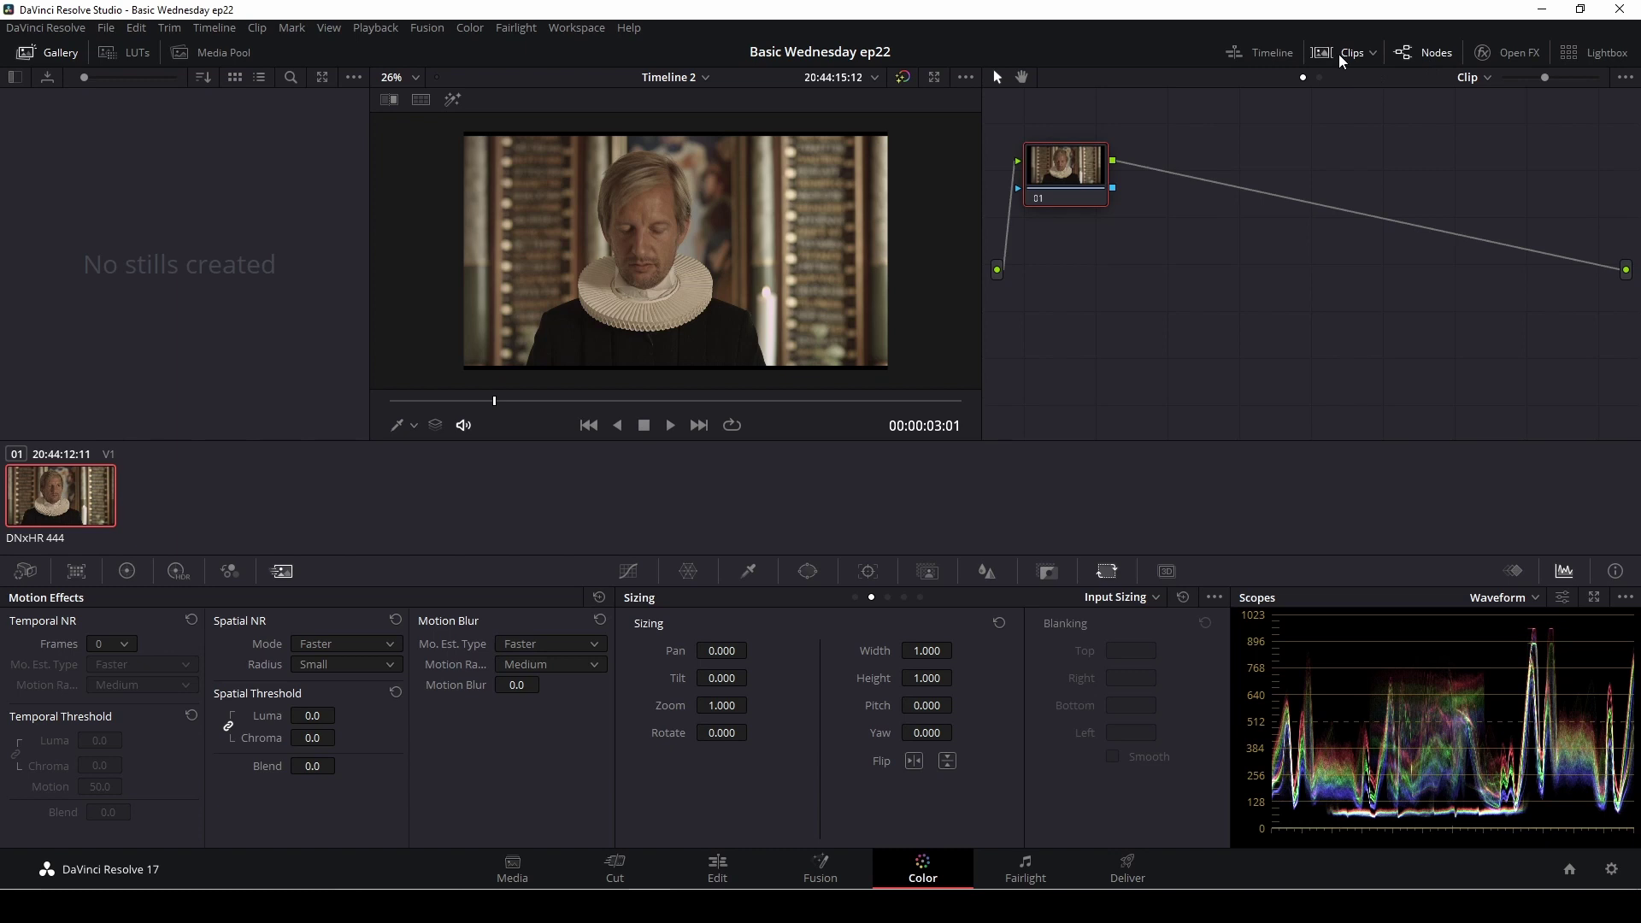
{"action": "left_click", "coordinate": [1340, 51]}
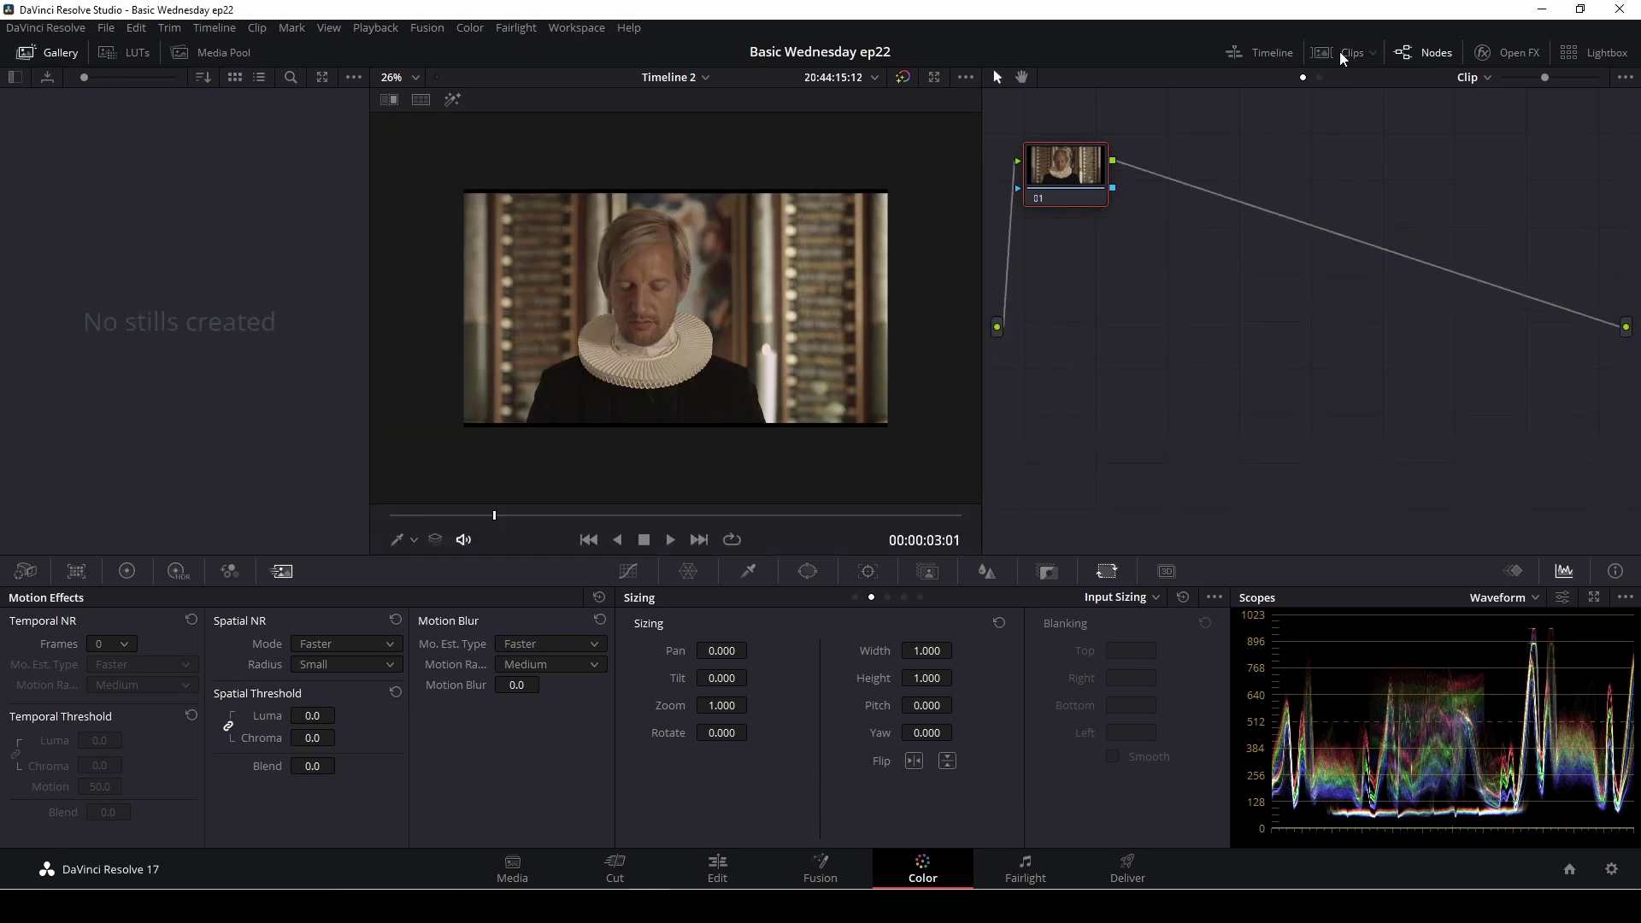
{"action": "left_click", "coordinate": [1340, 51]}
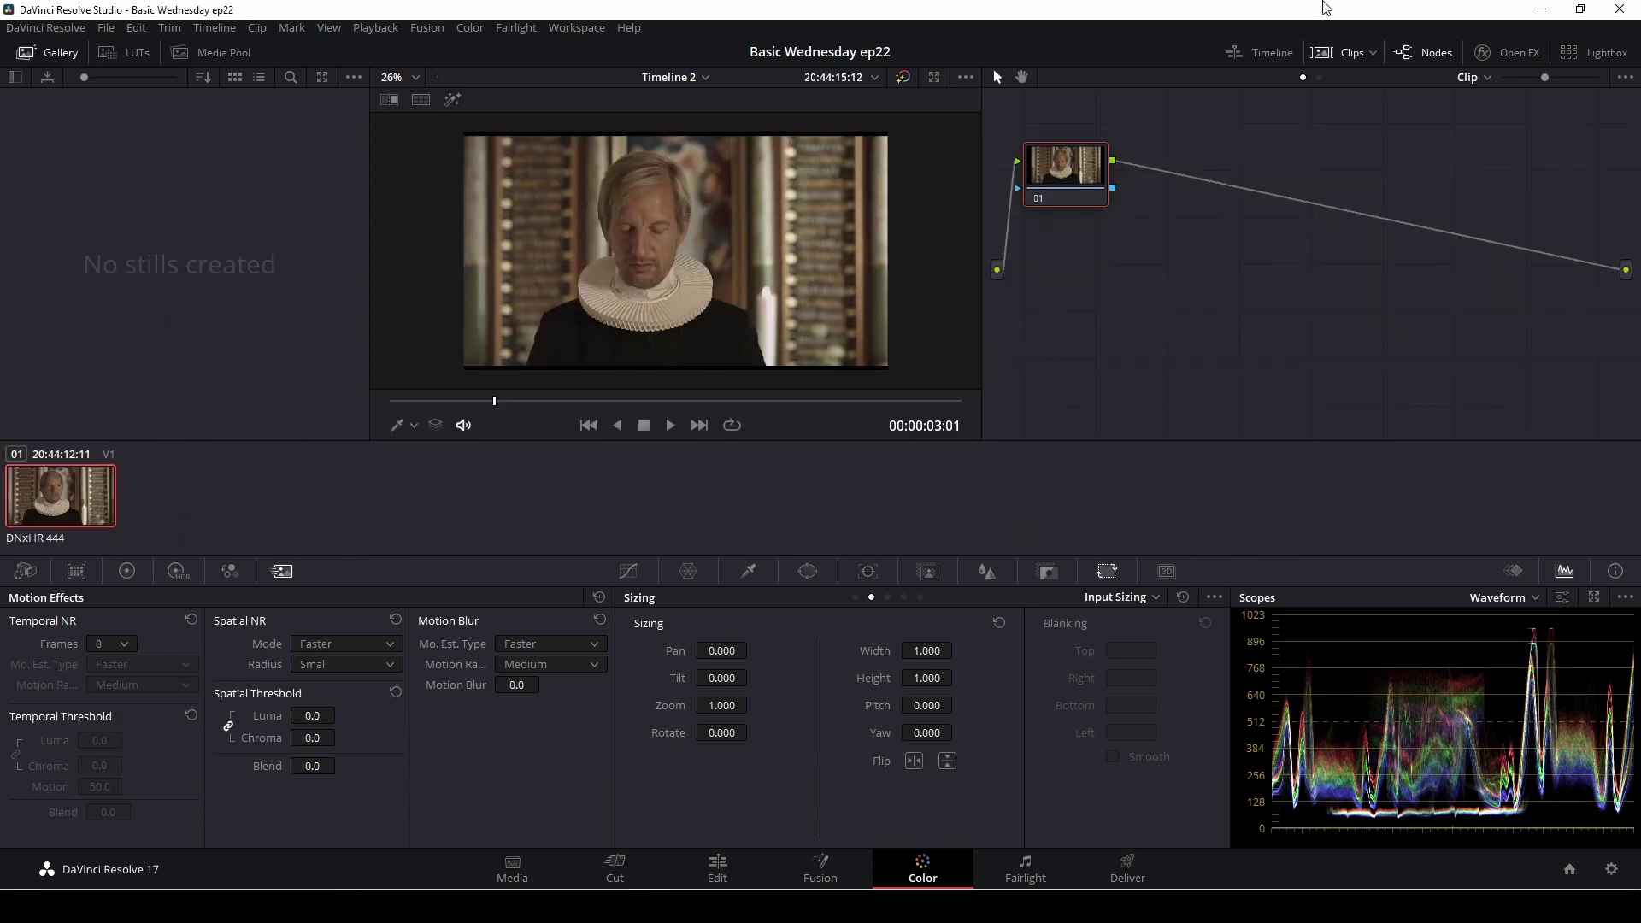
{"action": "left_click", "coordinate": [1270, 55]}
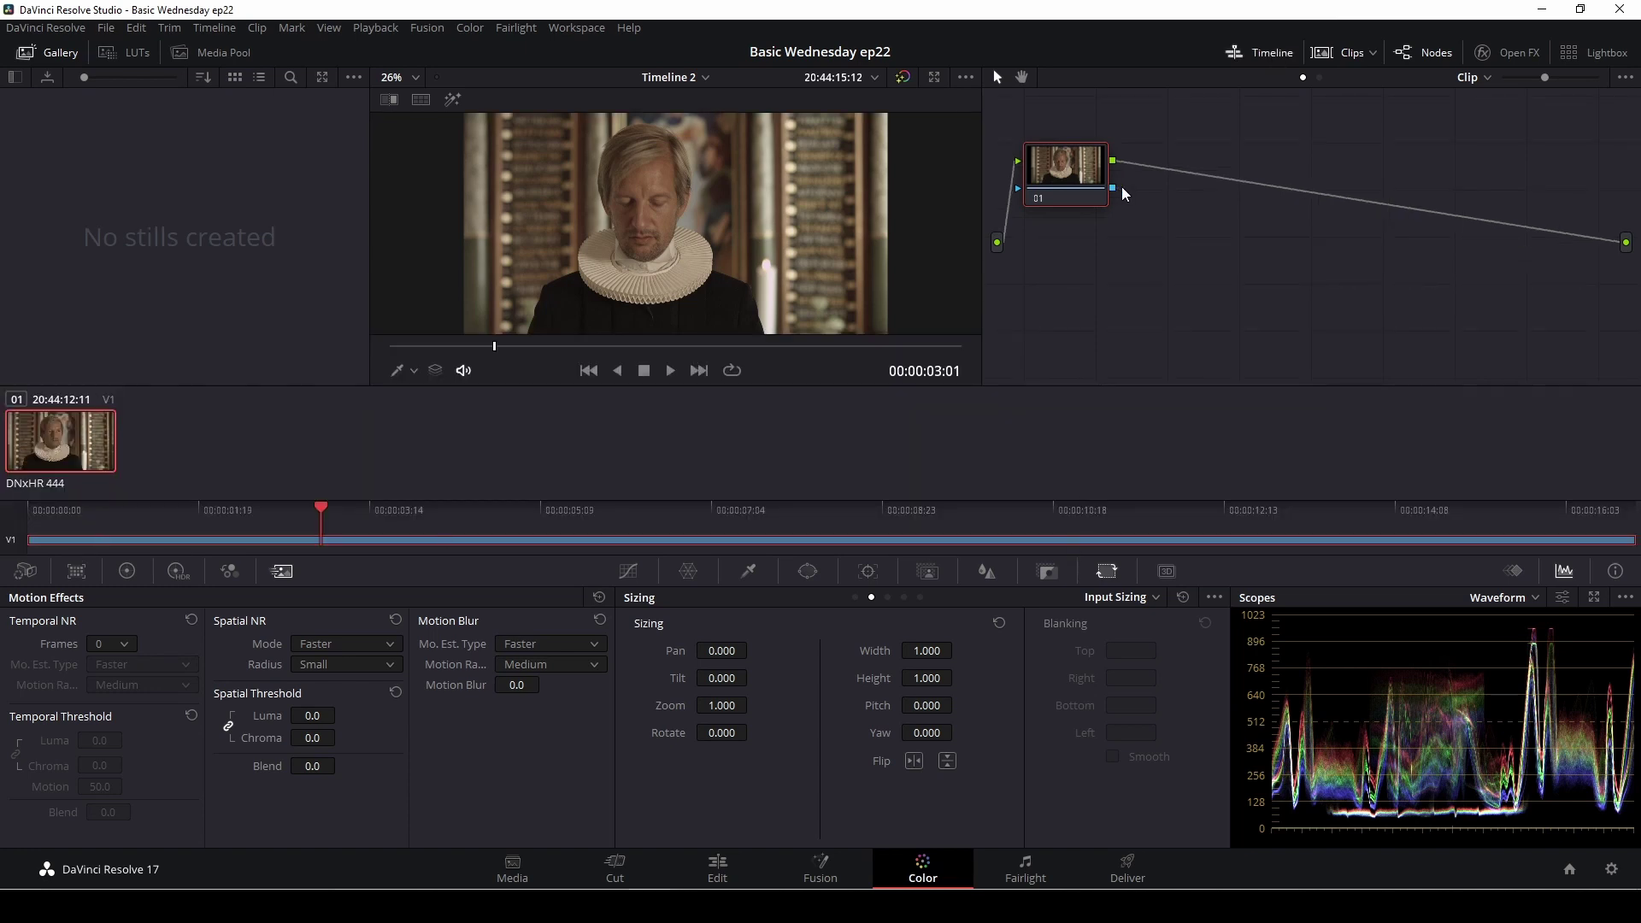
{"action": "left_click", "coordinate": [1269, 55]}
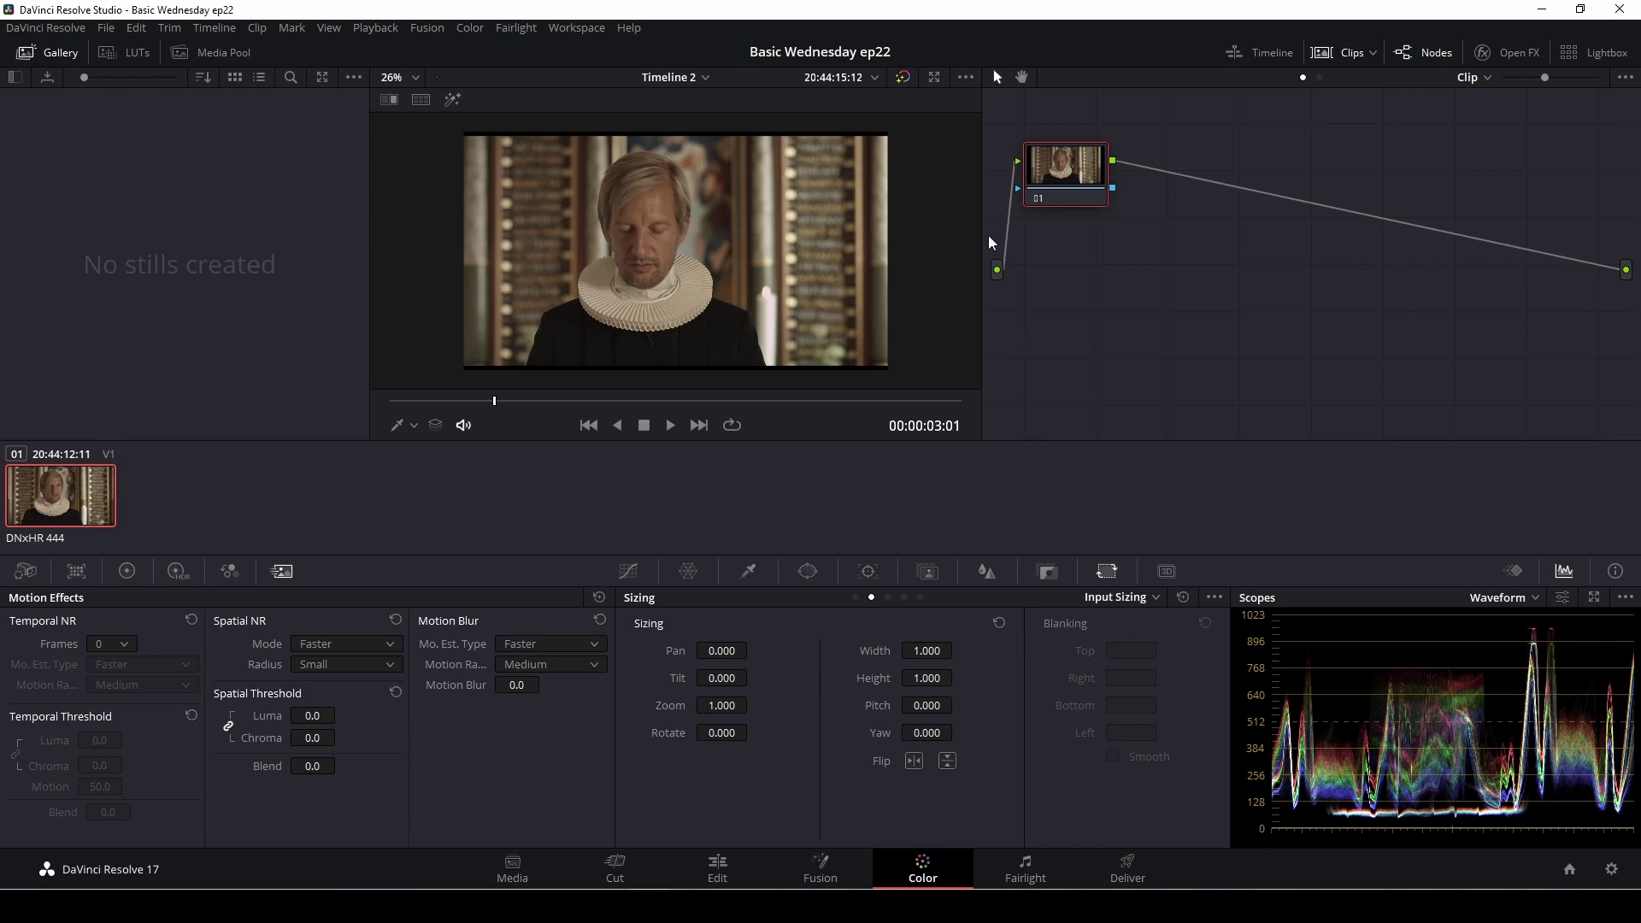
Nudge node 01 right, then set Lift -0.03, Gamma 0.02 and Gain 1.06 on the Primaries wheels.
{"action": "left_click_drag", "start_coordinate": [1079, 174], "coordinate": [1130, 176]}
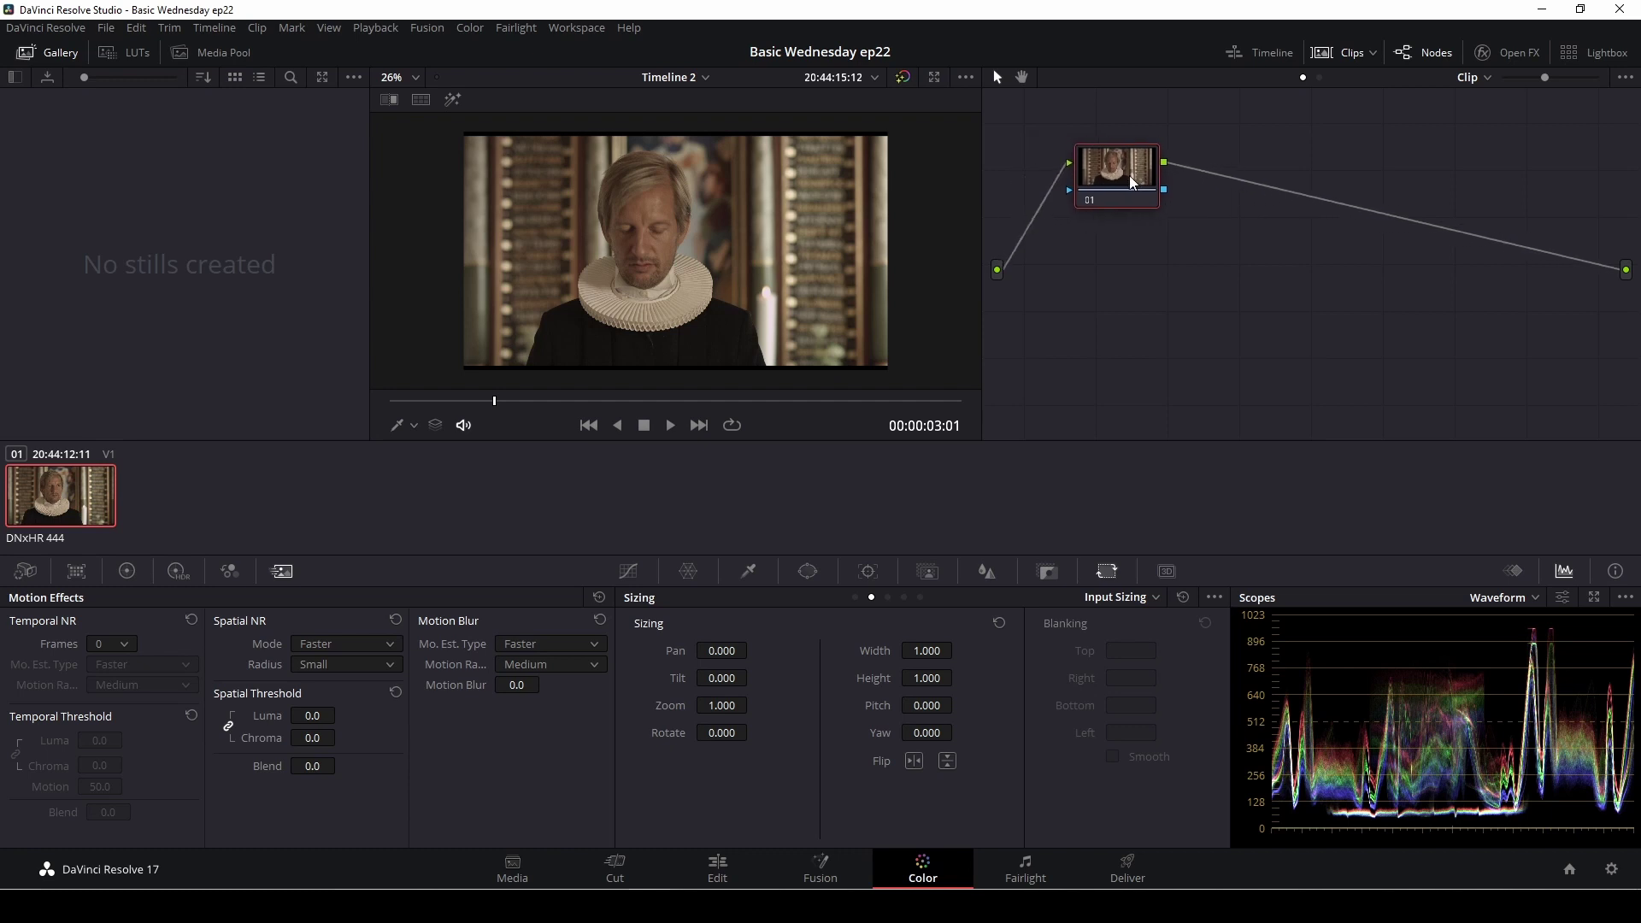
{"action": "left_click", "coordinate": [127, 571]}
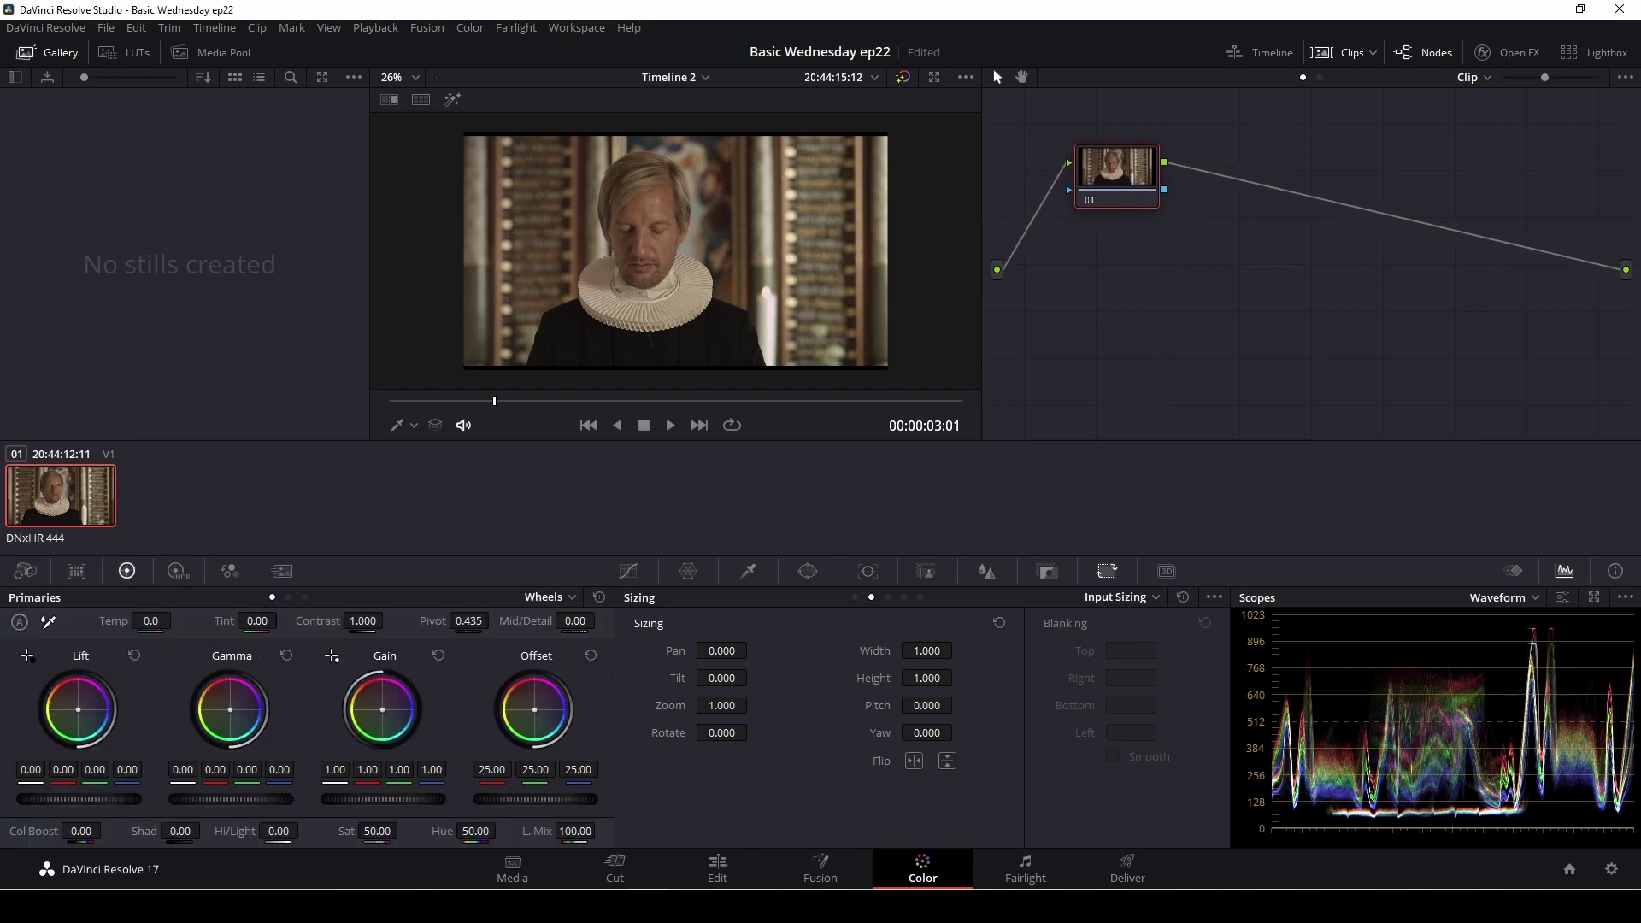
{"action": "left_click_drag", "start_coordinate": [108, 803], "coordinate": [97, 804]}
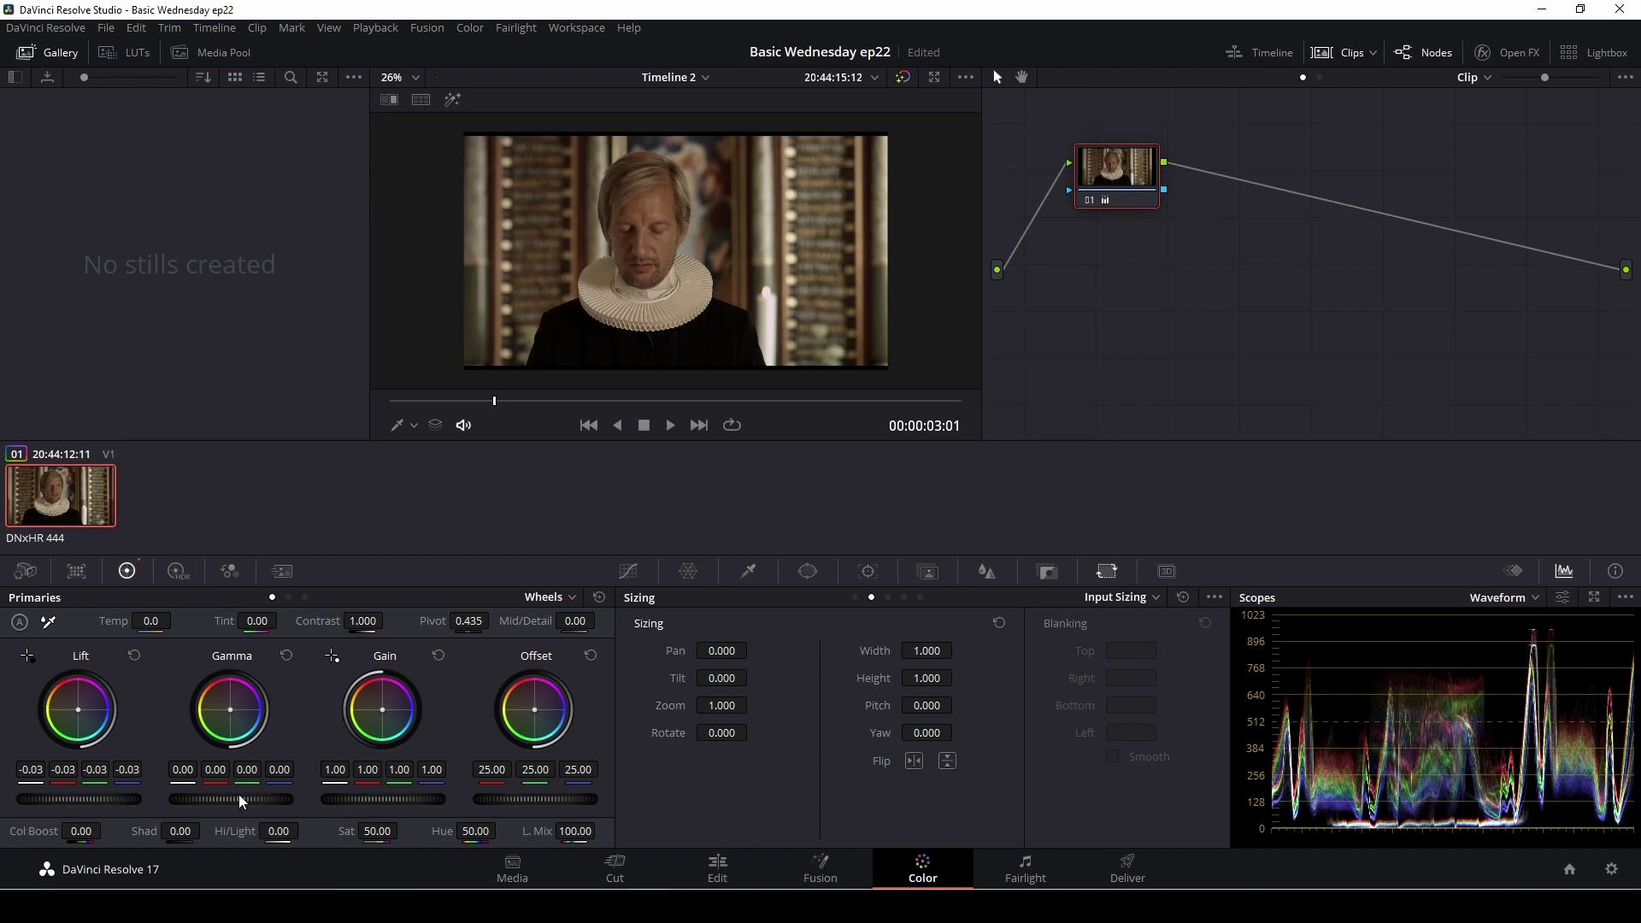
{"action": "left_click_drag", "start_coordinate": [234, 802], "coordinate": [248, 802]}
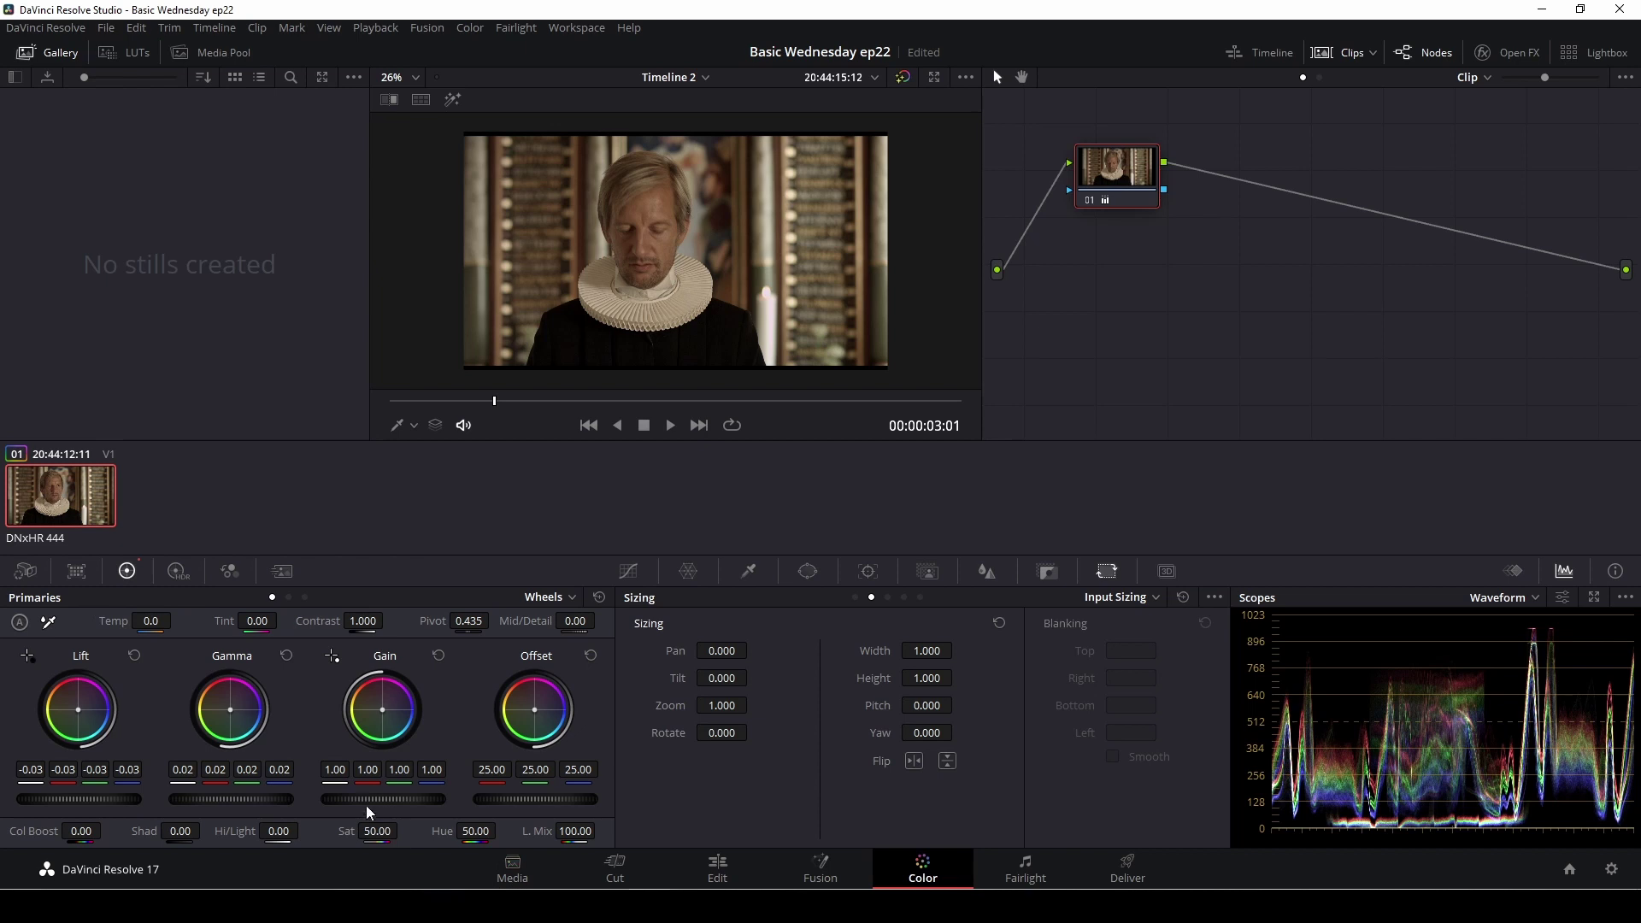
{"action": "left_click_drag", "start_coordinate": [376, 799], "coordinate": [390, 799]}
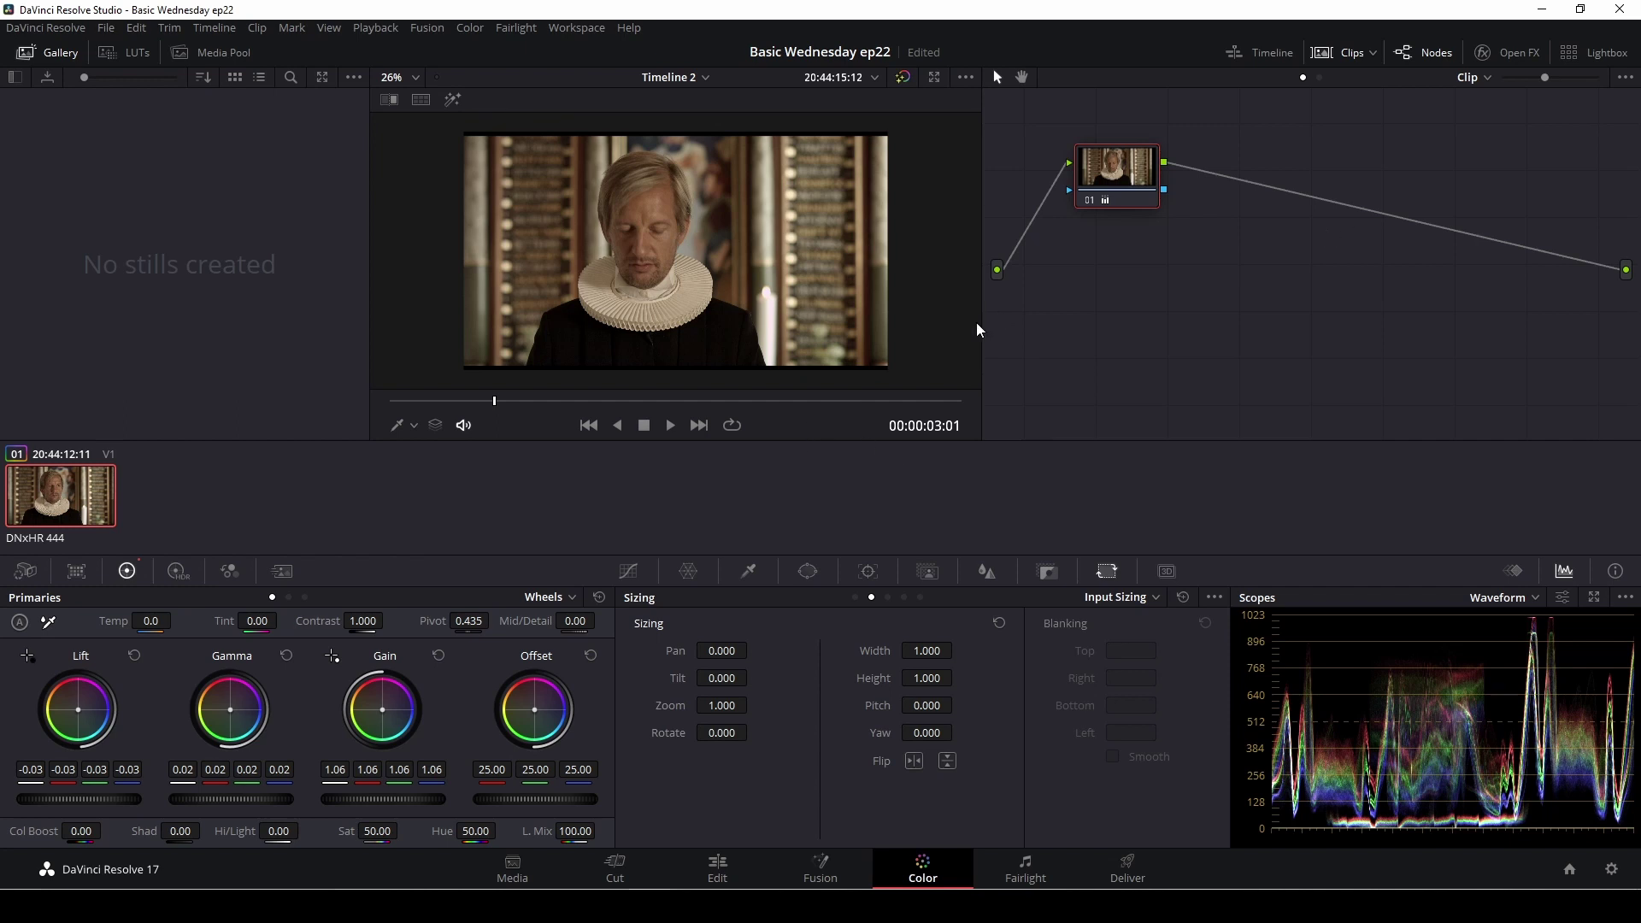
Look at the node graph's Add Node submenu, then close the menu without adding a node.
{"action": "right_click", "coordinate": [1313, 290]}
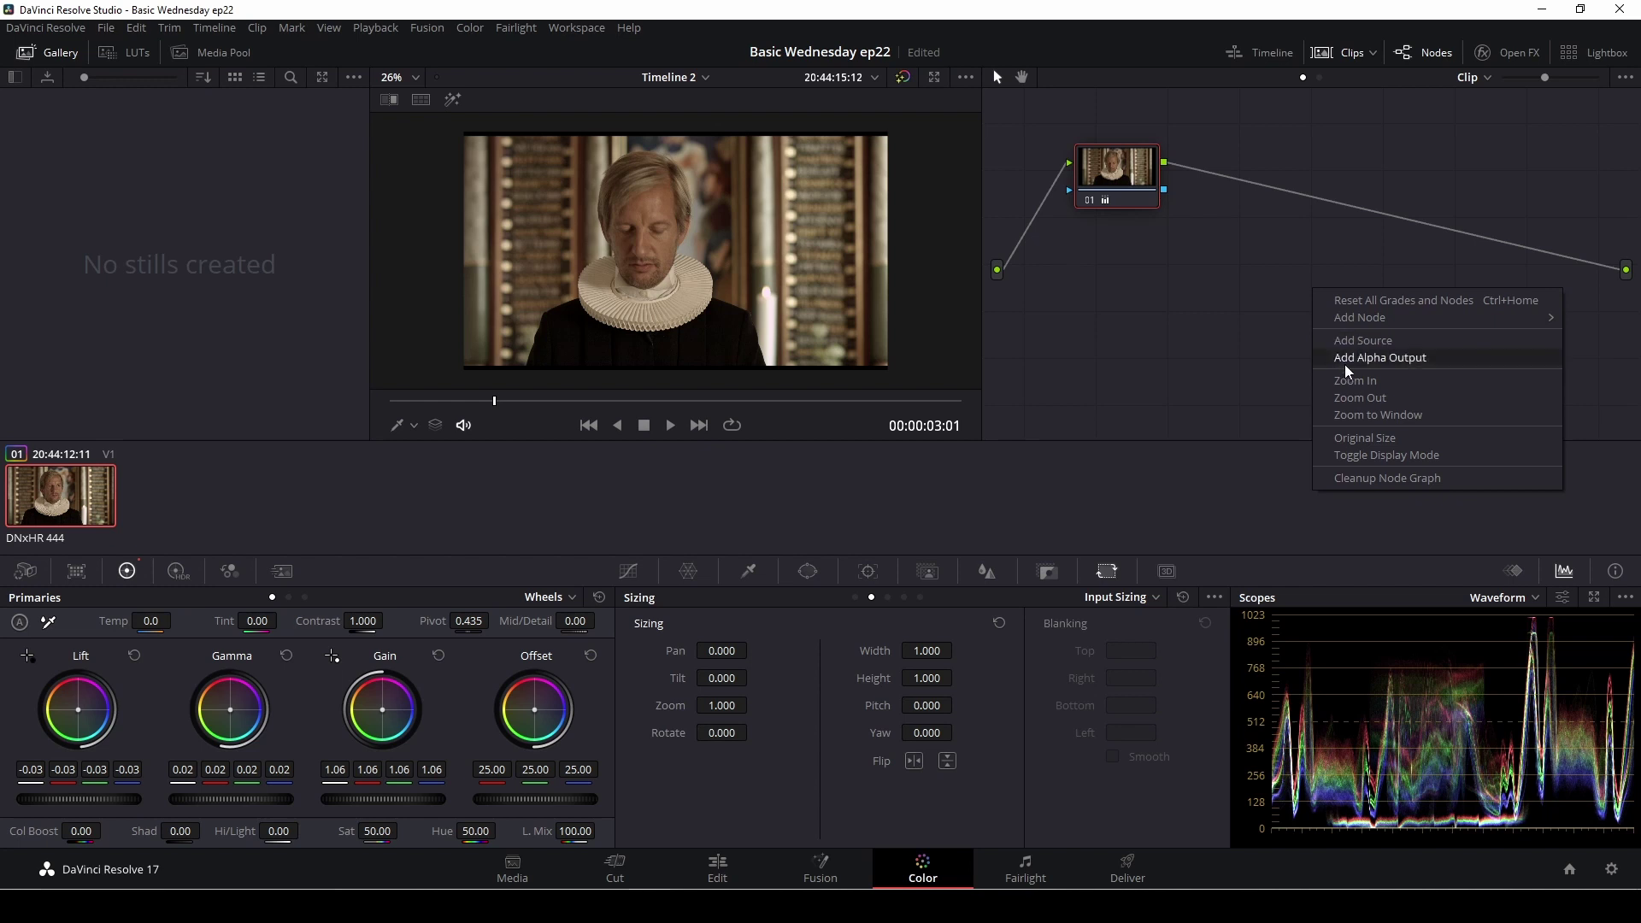
{"action": "mouse_move", "coordinate": [1361, 322]}
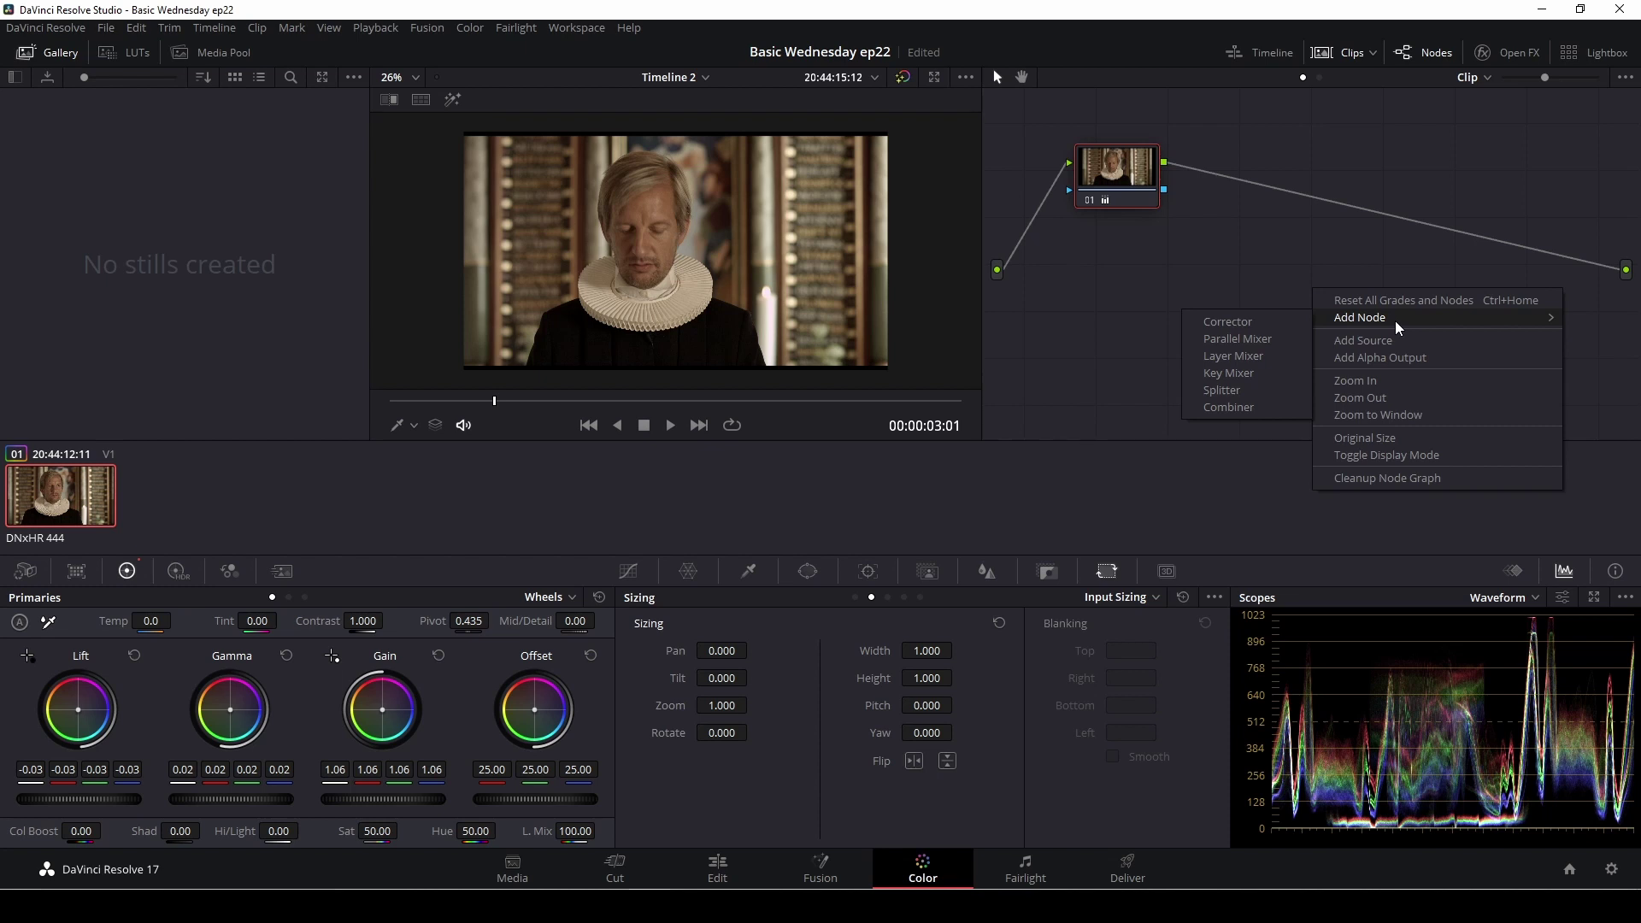
{"action": "left_click", "coordinate": [1192, 265]}
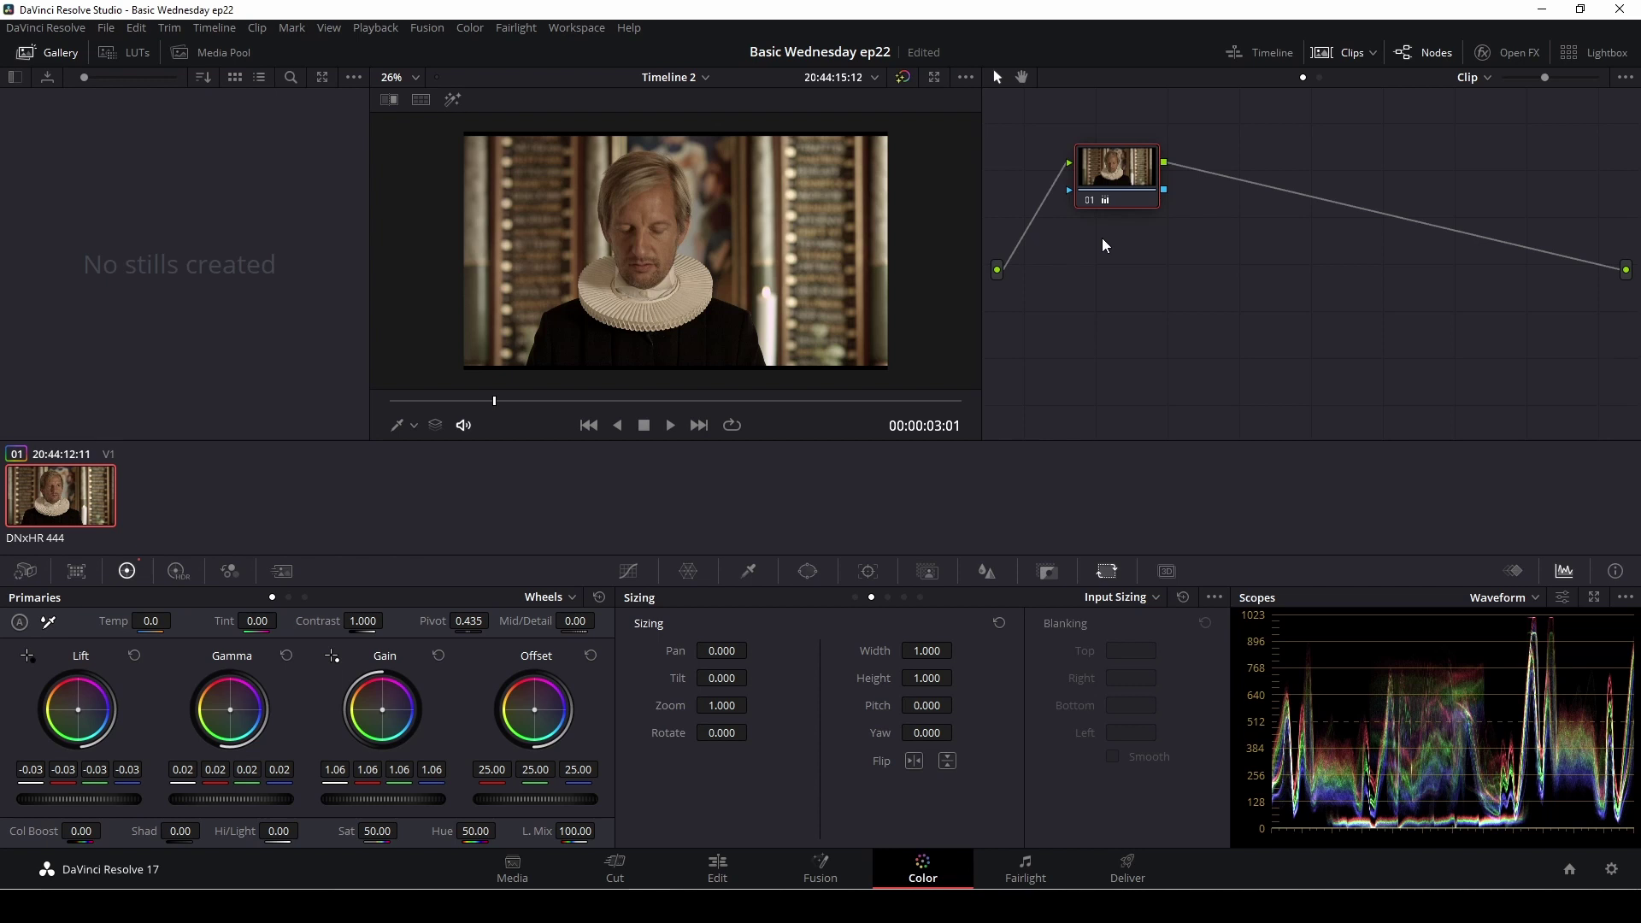
Add serial node 02 (Alt+S) and set Temp -420.0, Tint -32.50 and Contrast 1.160.
{"action": "key", "text": "alt+s"}
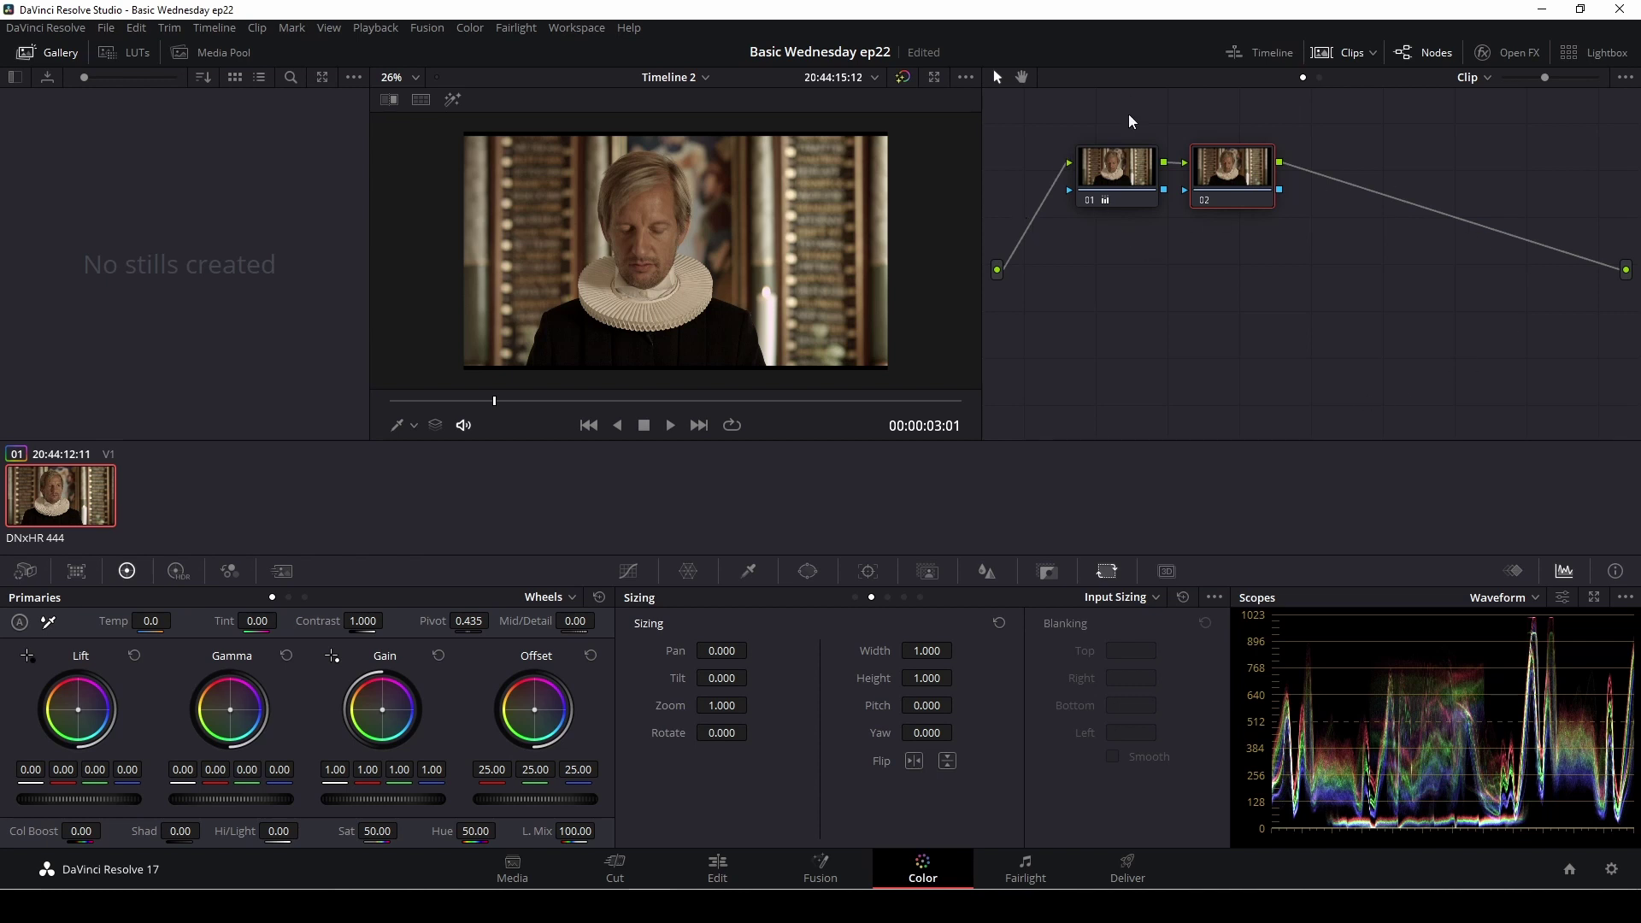
{"action": "scroll", "coordinate": [1088, 293], "scroll_direction": "down", "scroll_amount": 1}
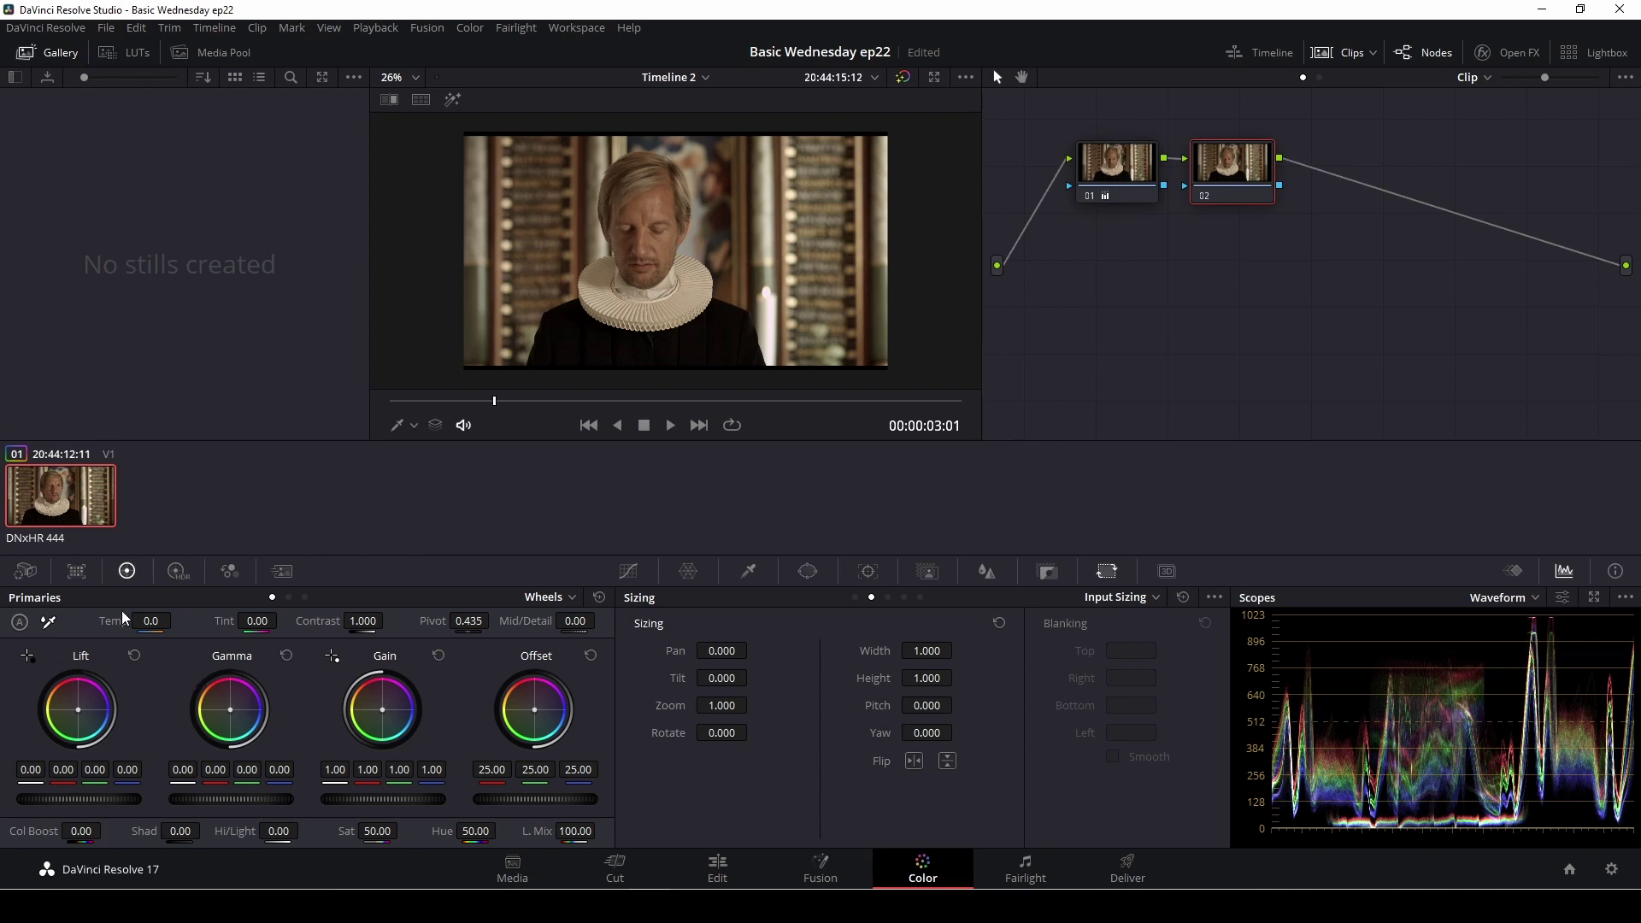
{"action": "left_click_drag", "start_coordinate": [151, 622], "coordinate": [177, 621]}
{"action": "scroll", "coordinate": [176, 621], "scroll_direction": "down", "scroll_amount": 10}
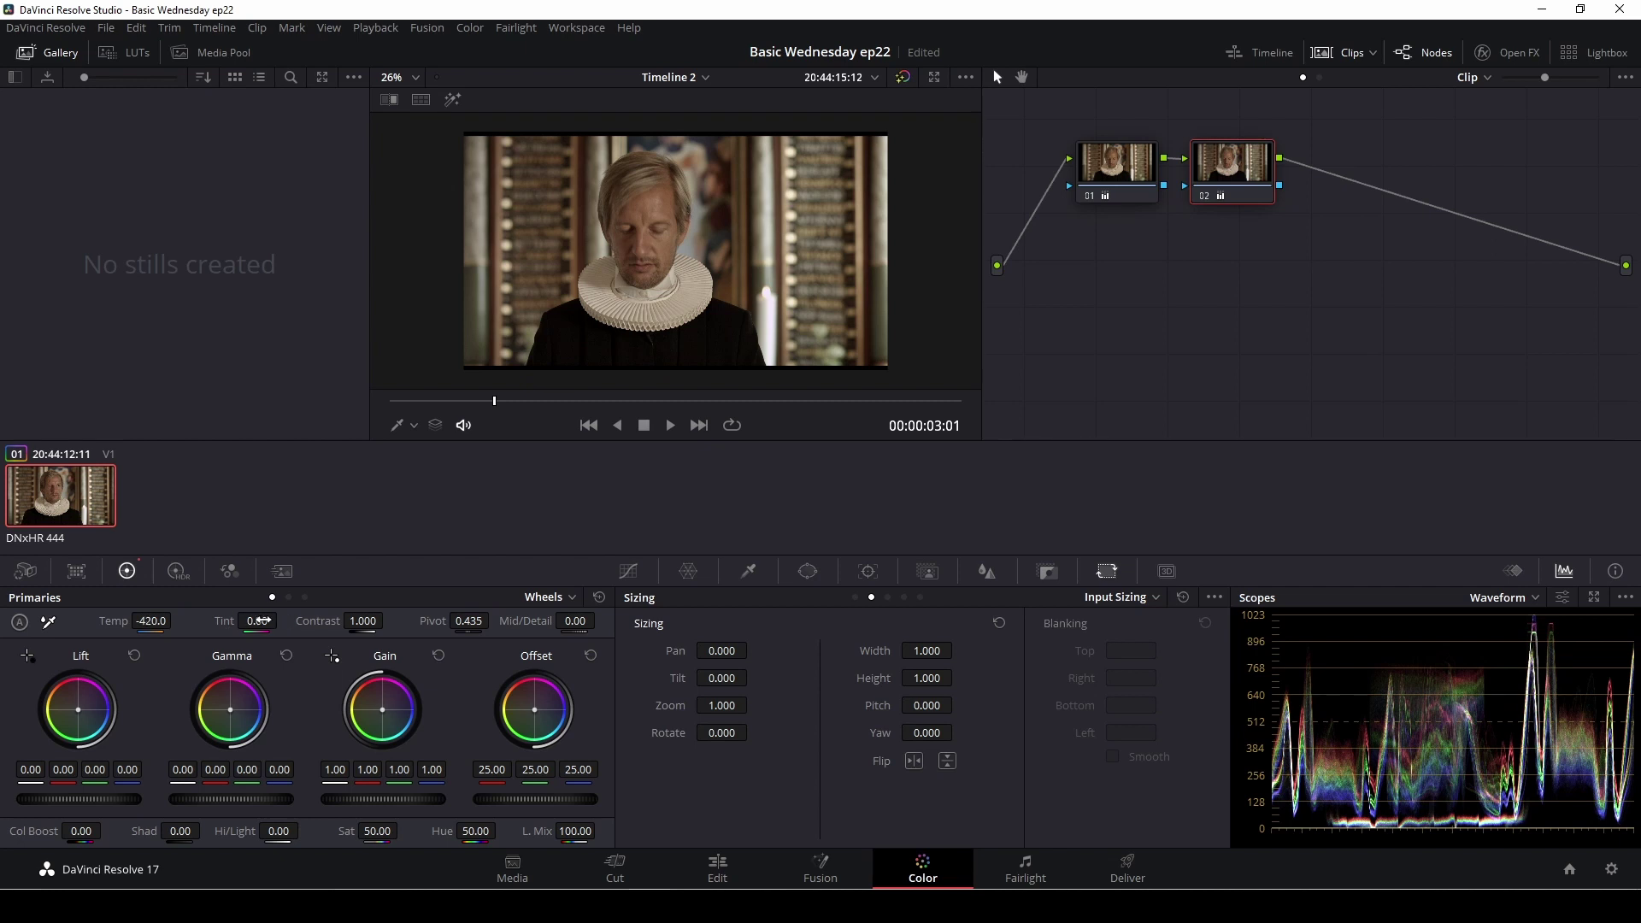
{"action": "scroll", "coordinate": [282, 618], "scroll_direction": "down", "scroll_amount": 10}
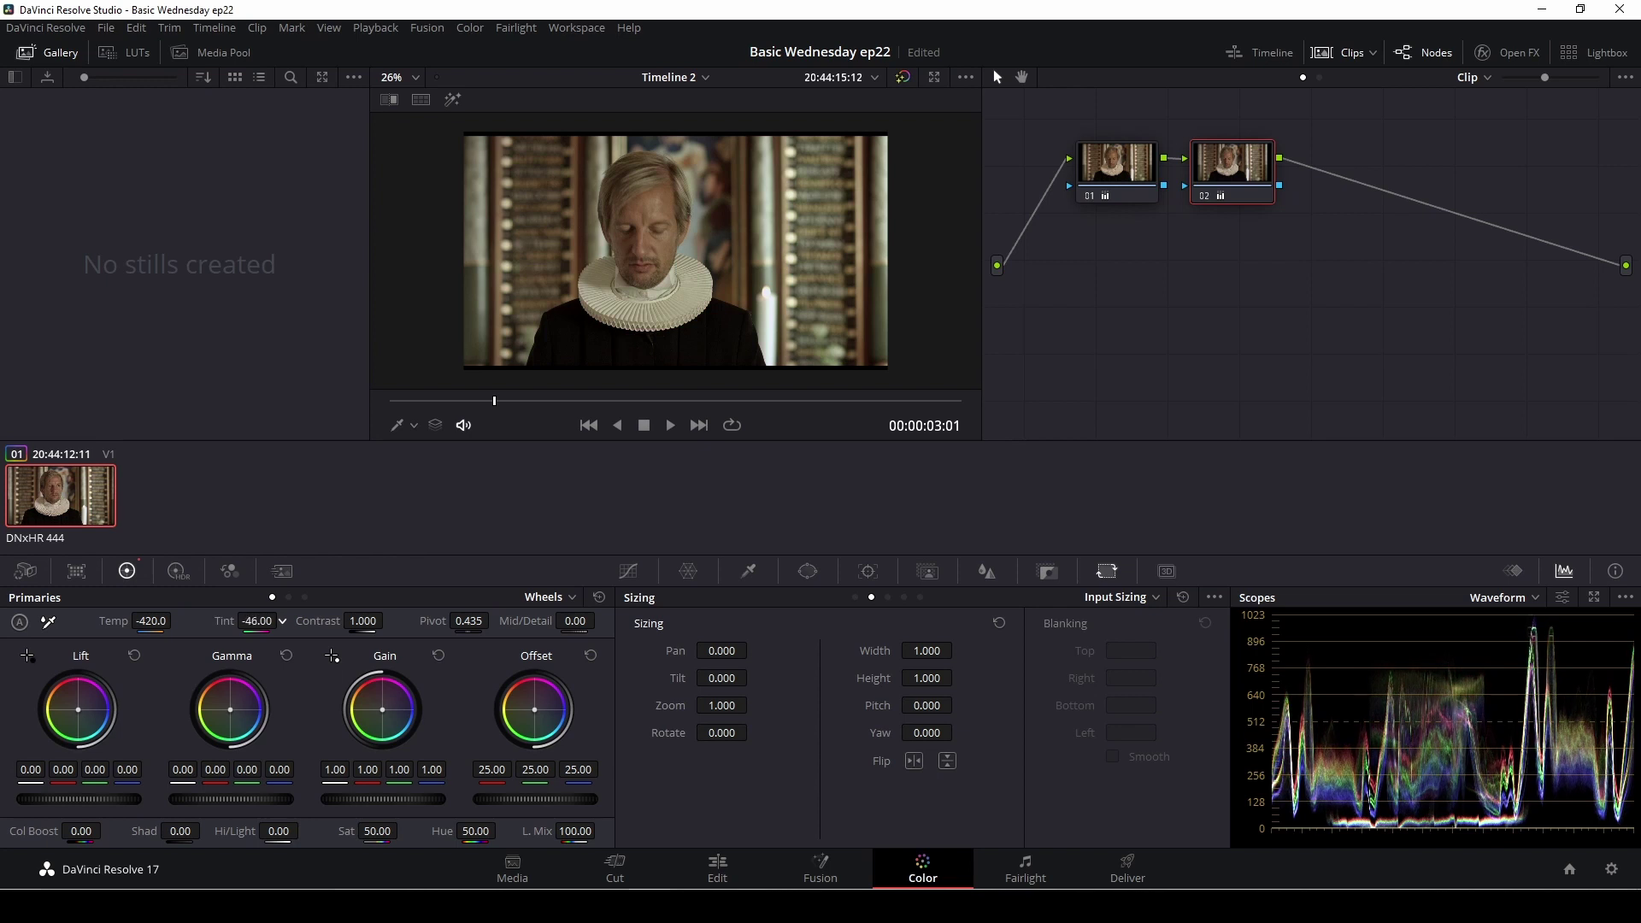
{"action": "scroll", "coordinate": [282, 621], "scroll_direction": "down", "scroll_amount": 15}
{"action": "scroll", "coordinate": [282, 620], "scroll_direction": "up", "scroll_amount": 20}
{"action": "scroll", "coordinate": [282, 621], "scroll_direction": "down", "scroll_amount": 20}
{"action": "scroll", "coordinate": [282, 621], "scroll_direction": "down", "scroll_amount": 5}
{"action": "left_click_drag", "start_coordinate": [363, 621], "coordinate": [388, 618]}
{"action": "scroll", "coordinate": [388, 619], "scroll_direction": "down", "scroll_amount": 8}
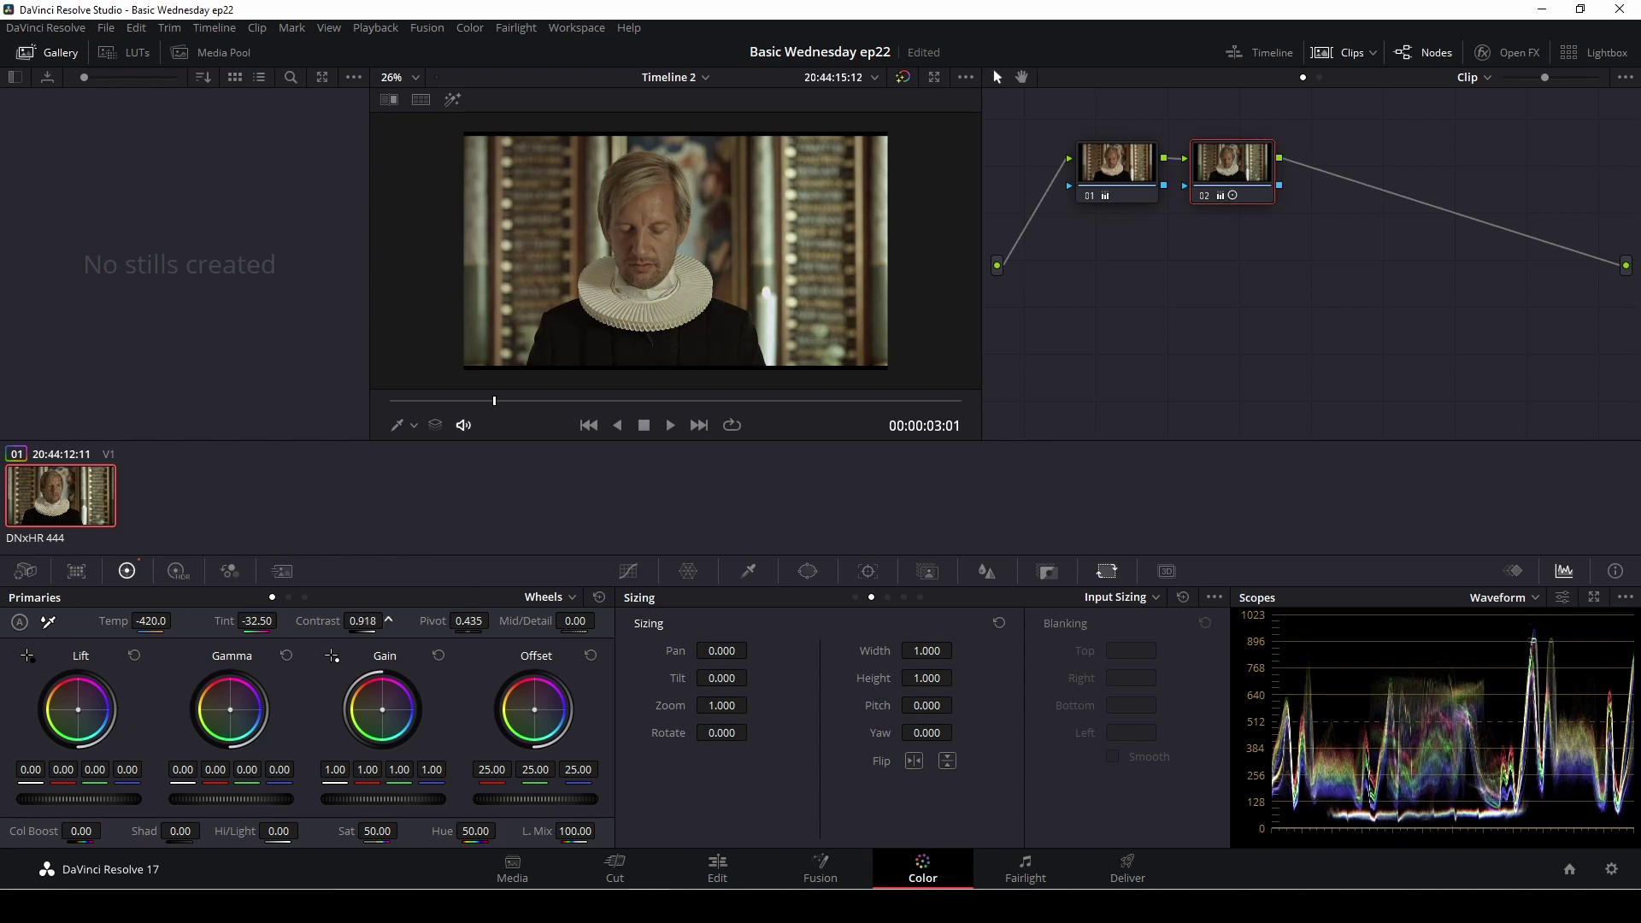
{"action": "scroll", "coordinate": [388, 620], "scroll_direction": "up", "scroll_amount": 13}
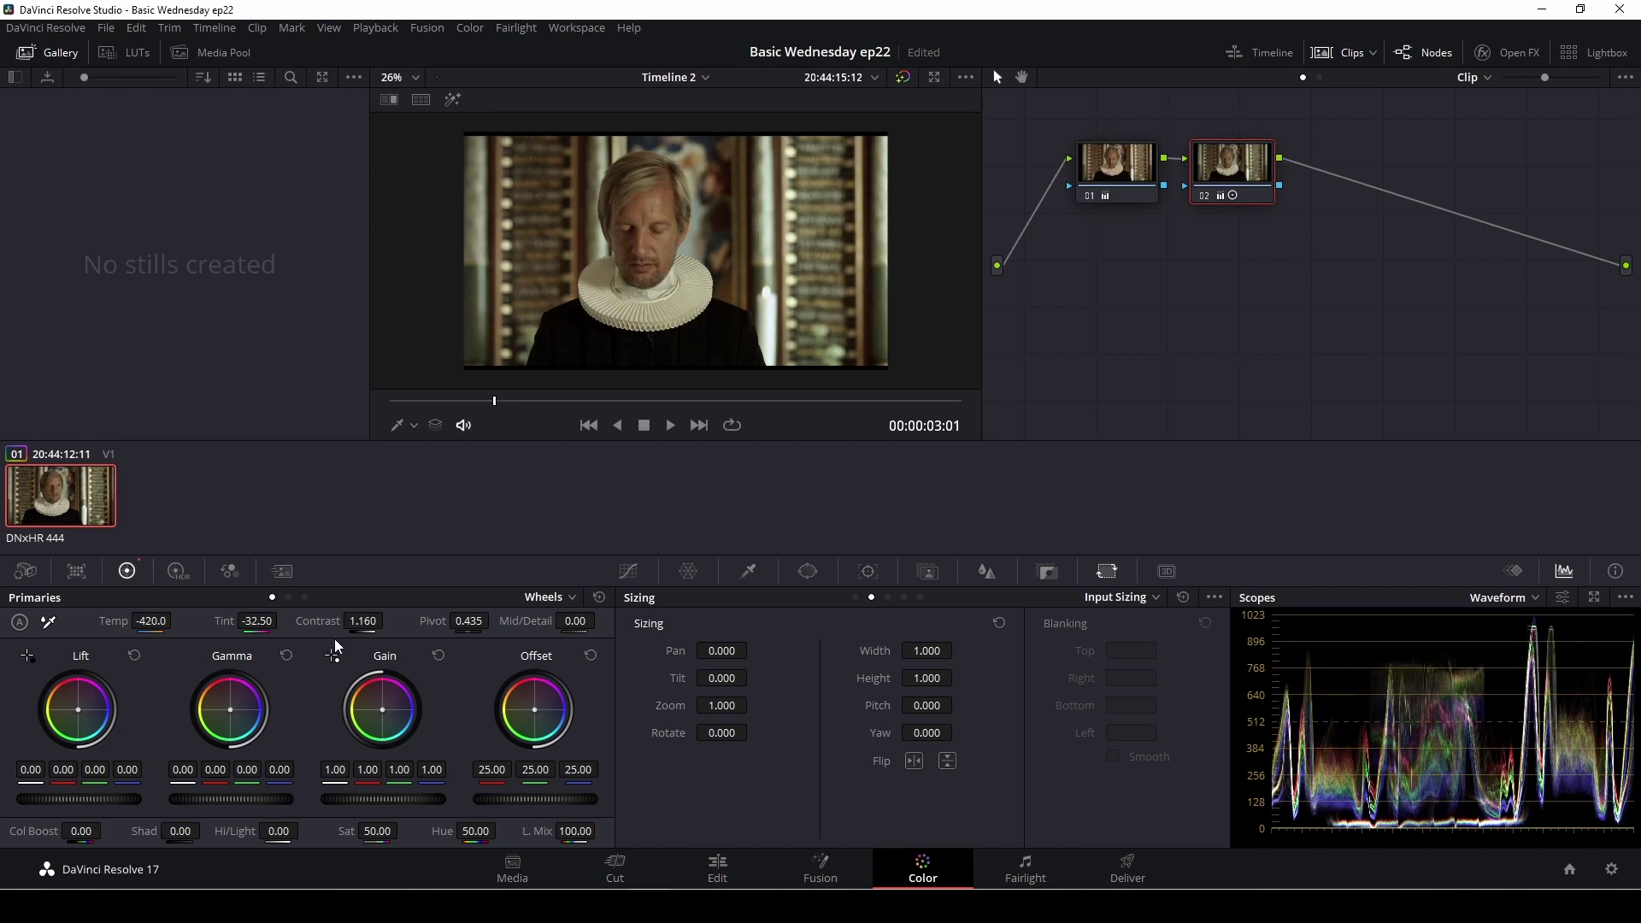
Save the project and set node 02's Col Boost to 10.00 and Sat to 55.60.
{"action": "key", "text": "ctrl+s"}
{"action": "left_click_drag", "start_coordinate": [81, 831], "coordinate": [106, 830]}
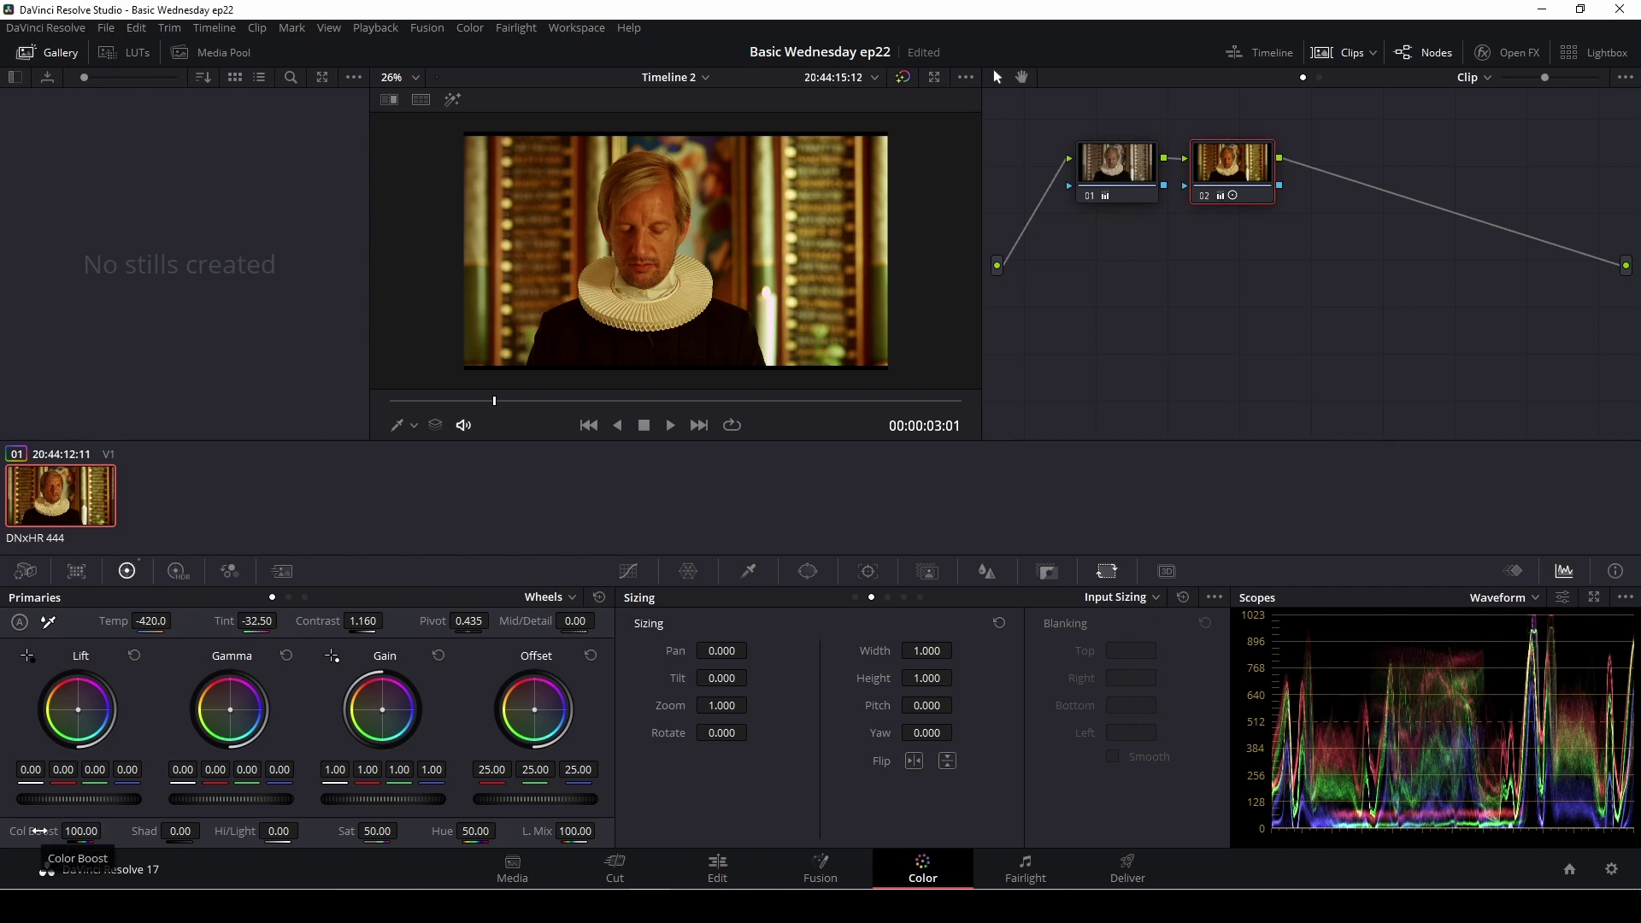
{"action": "left_click_drag", "start_coordinate": [39, 831], "coordinate": [17, 831]}
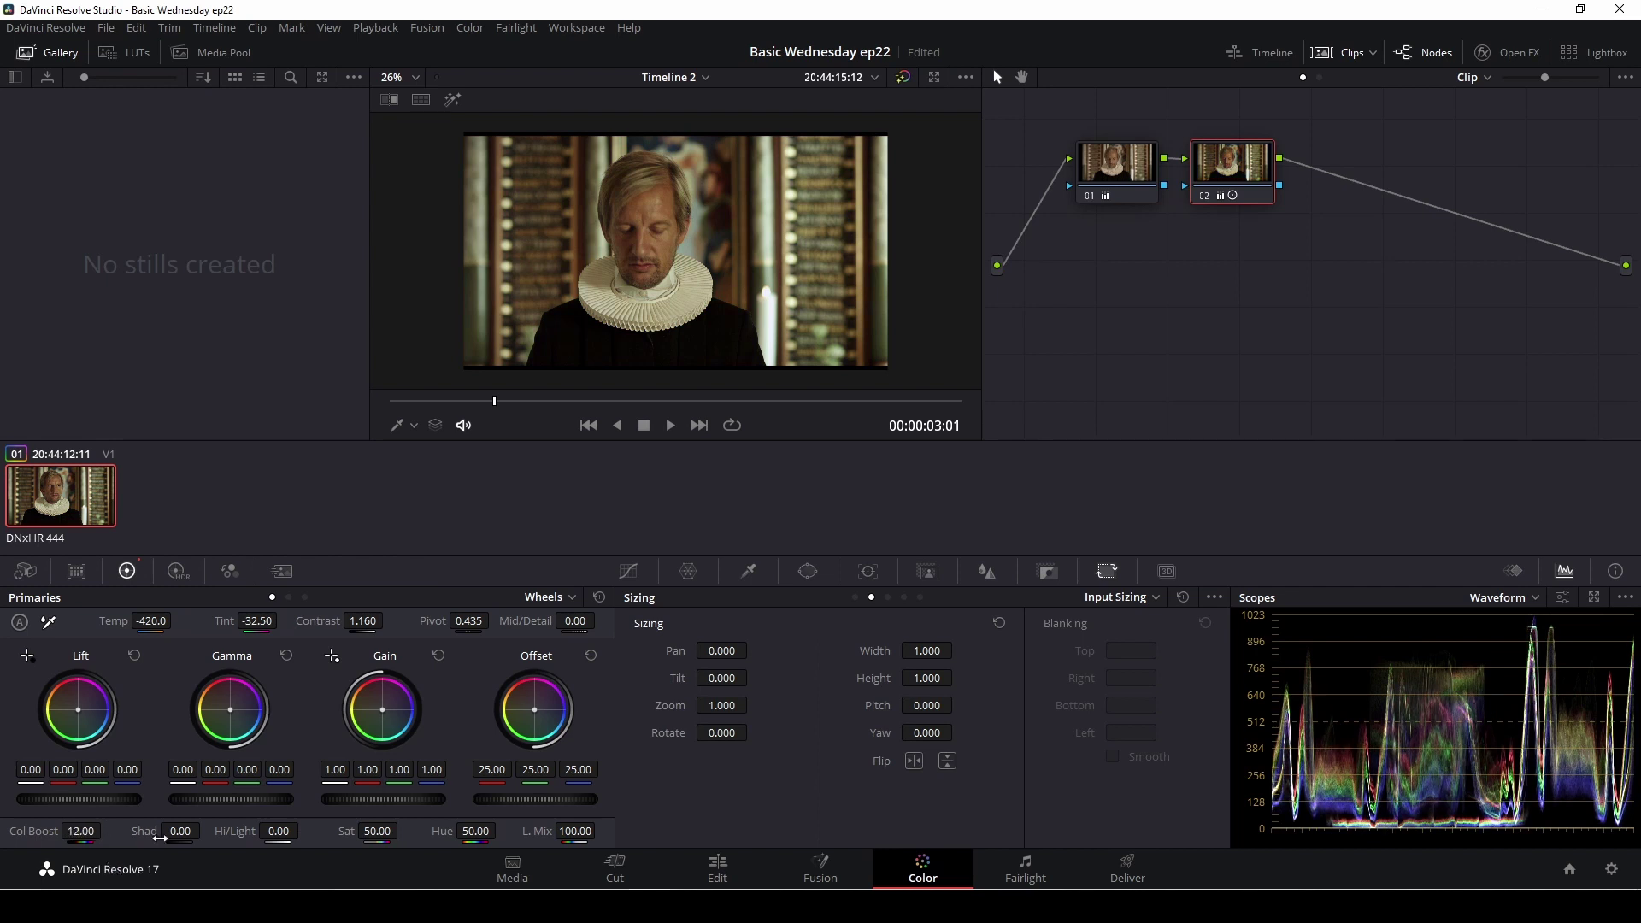
{"action": "left_click_drag", "start_coordinate": [86, 830], "coordinate": [82, 829]}
{"action": "left_click_drag", "start_coordinate": [368, 829], "coordinate": [377, 833]}
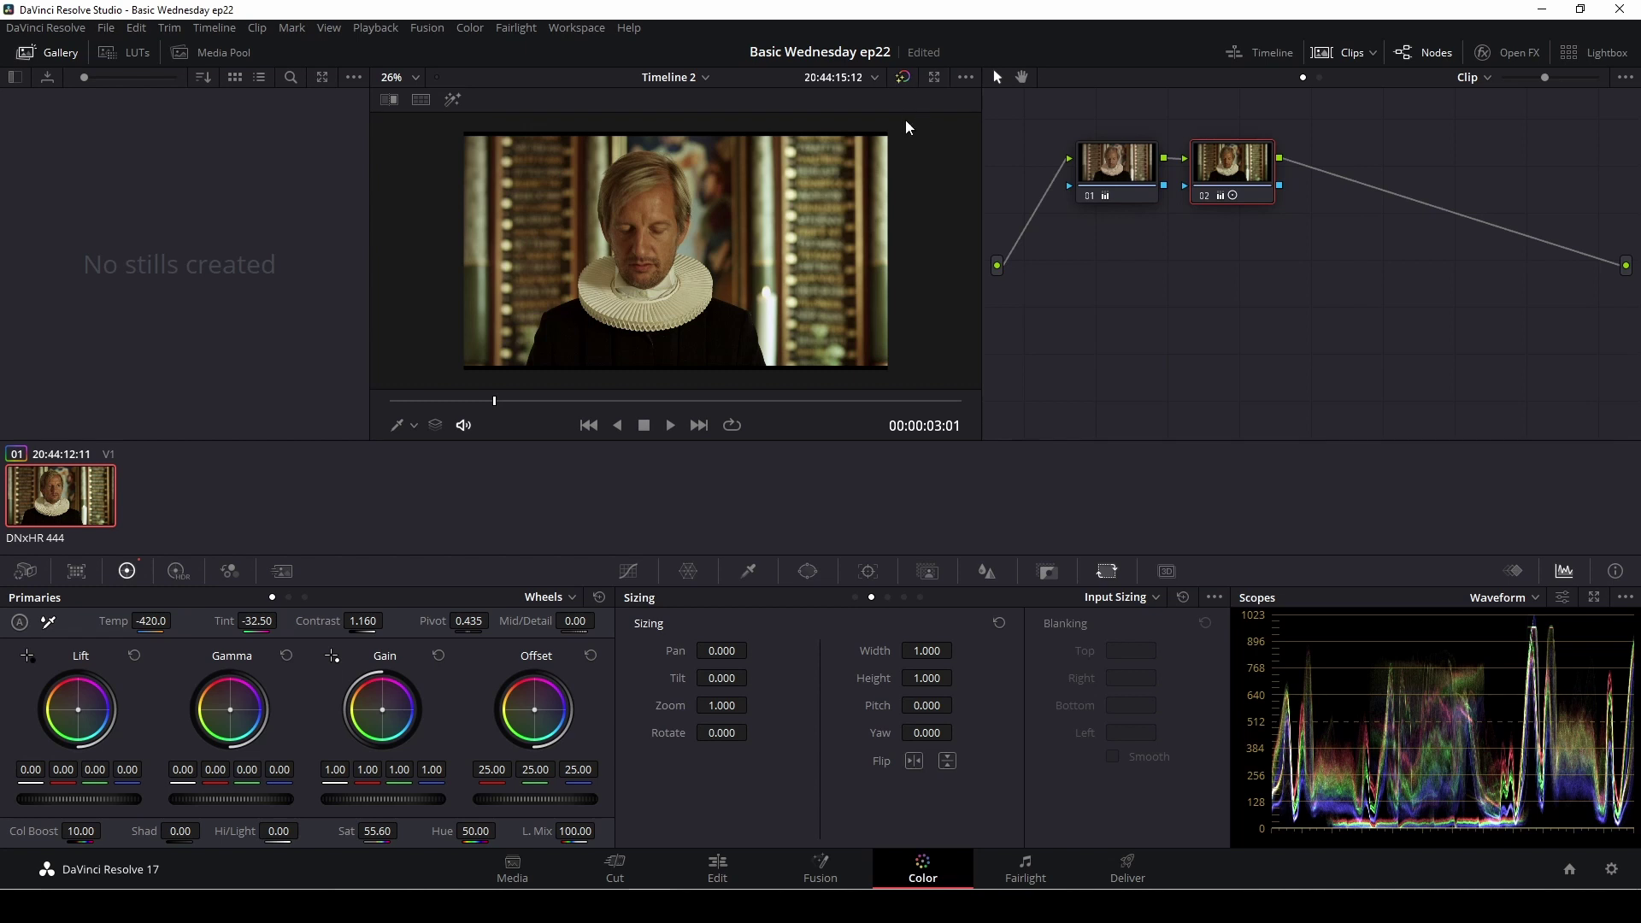
Toggle the viewer bypass to compare graded and ungraded images, ending with the grade restored.
{"action": "left_click", "coordinate": [902, 77]}
{"action": "left_click", "coordinate": [902, 77]}
{"action": "left_click", "coordinate": [903, 78]}
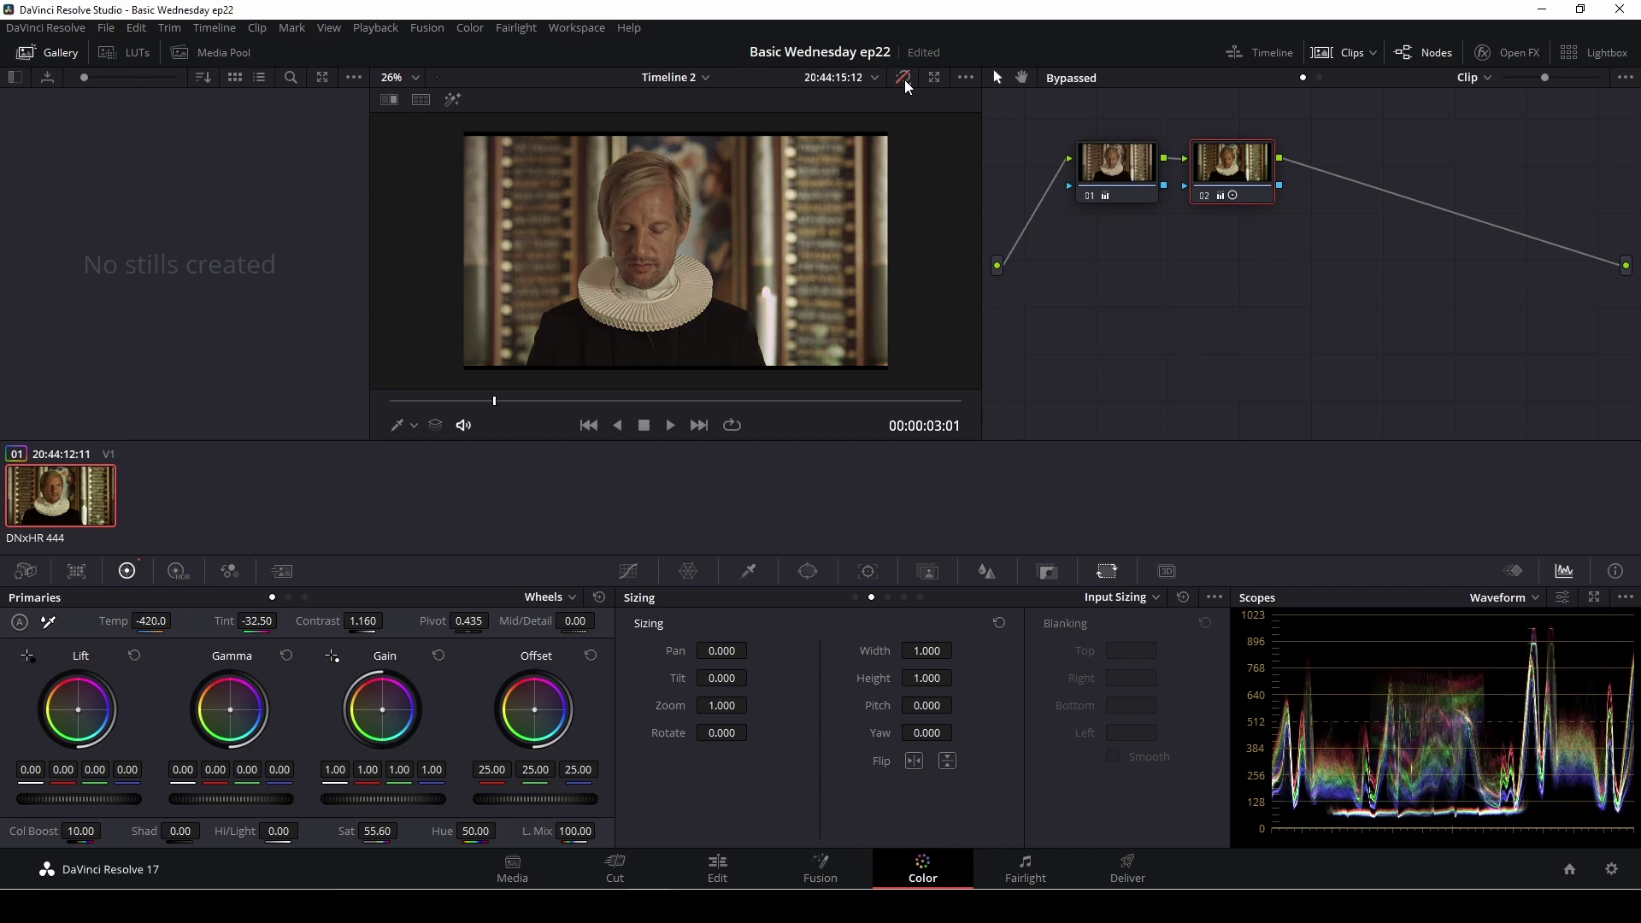
{"action": "left_click", "coordinate": [902, 78]}
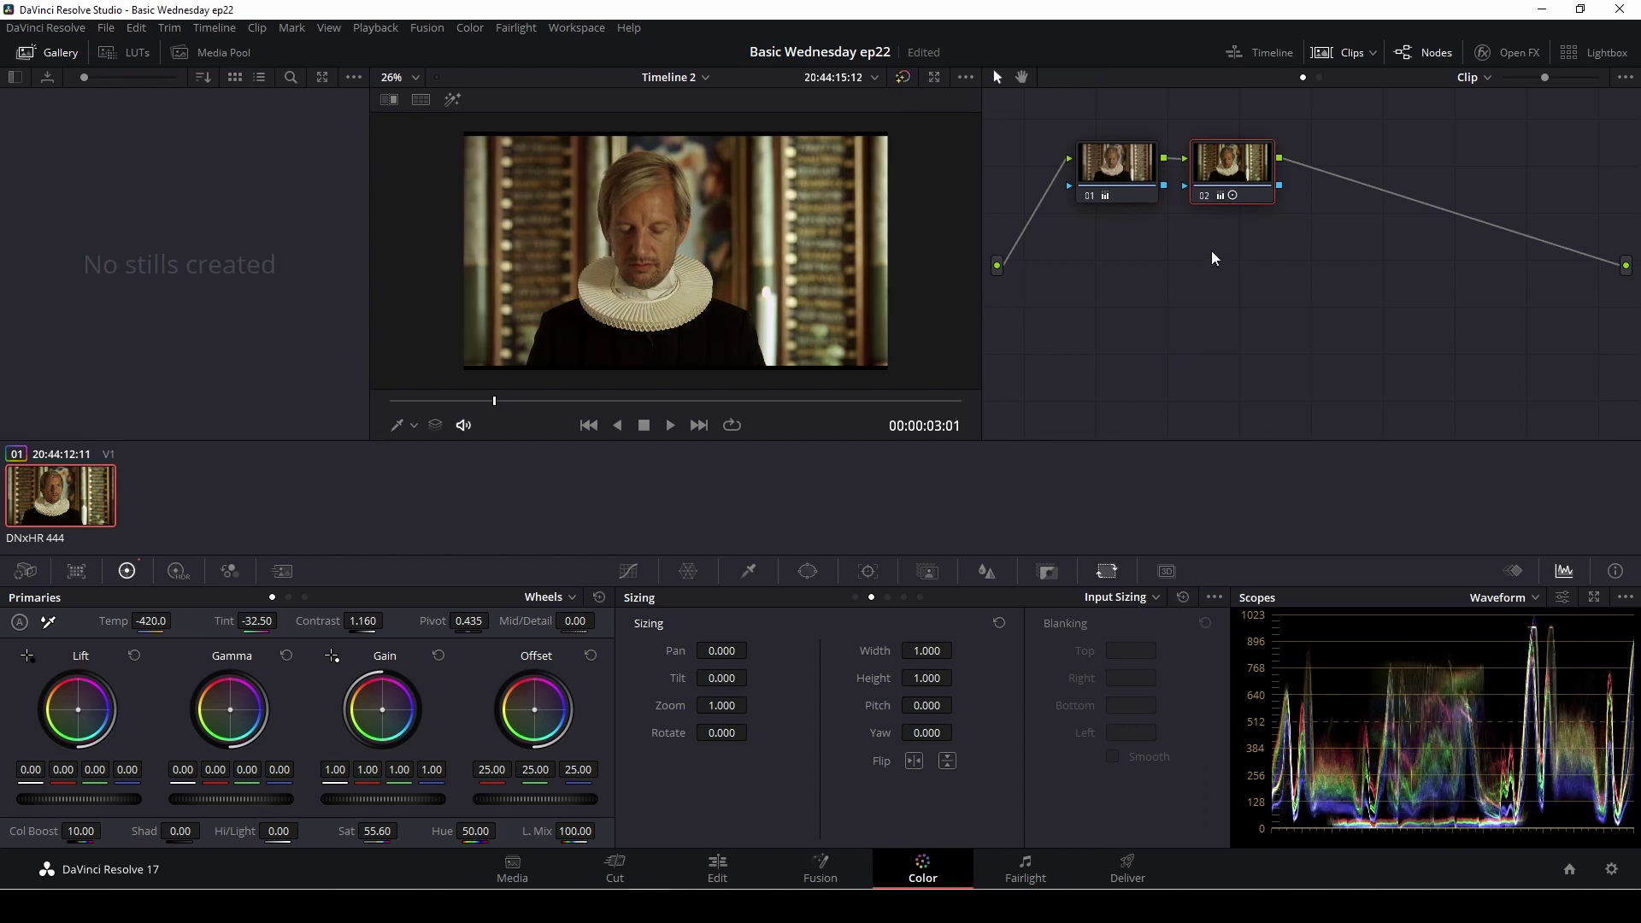
Add serial node 03 and open its RGB Mixer, trying a blue pull then resetting Blue Output to 1.00.
{"action": "key", "text": "alt+s"}
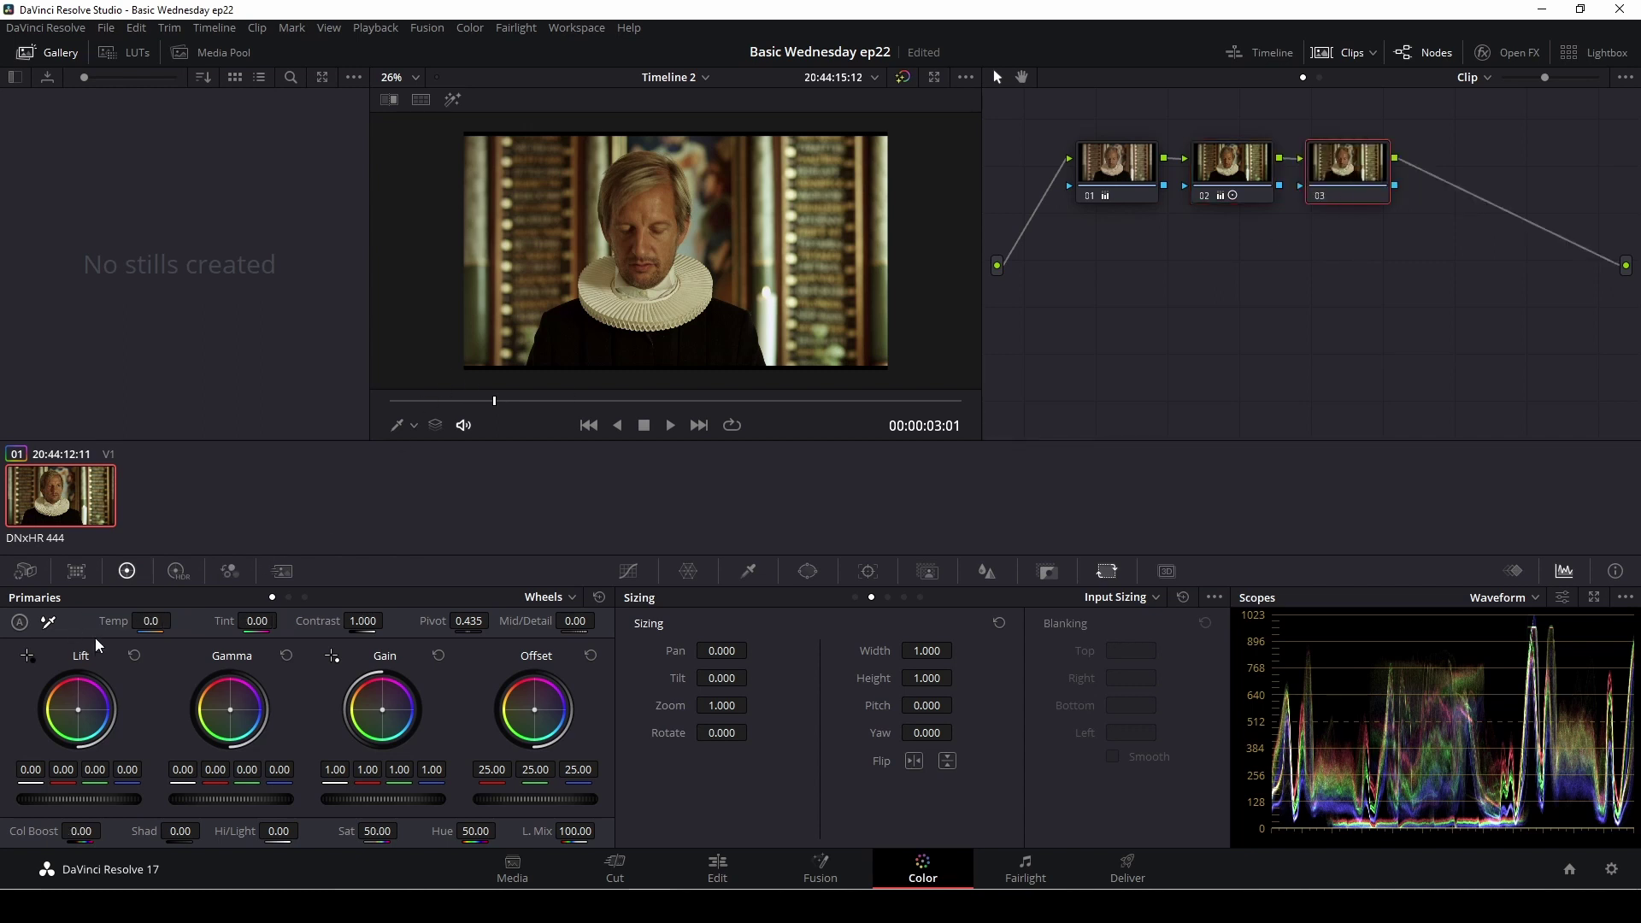
{"action": "left_click", "coordinate": [228, 571]}
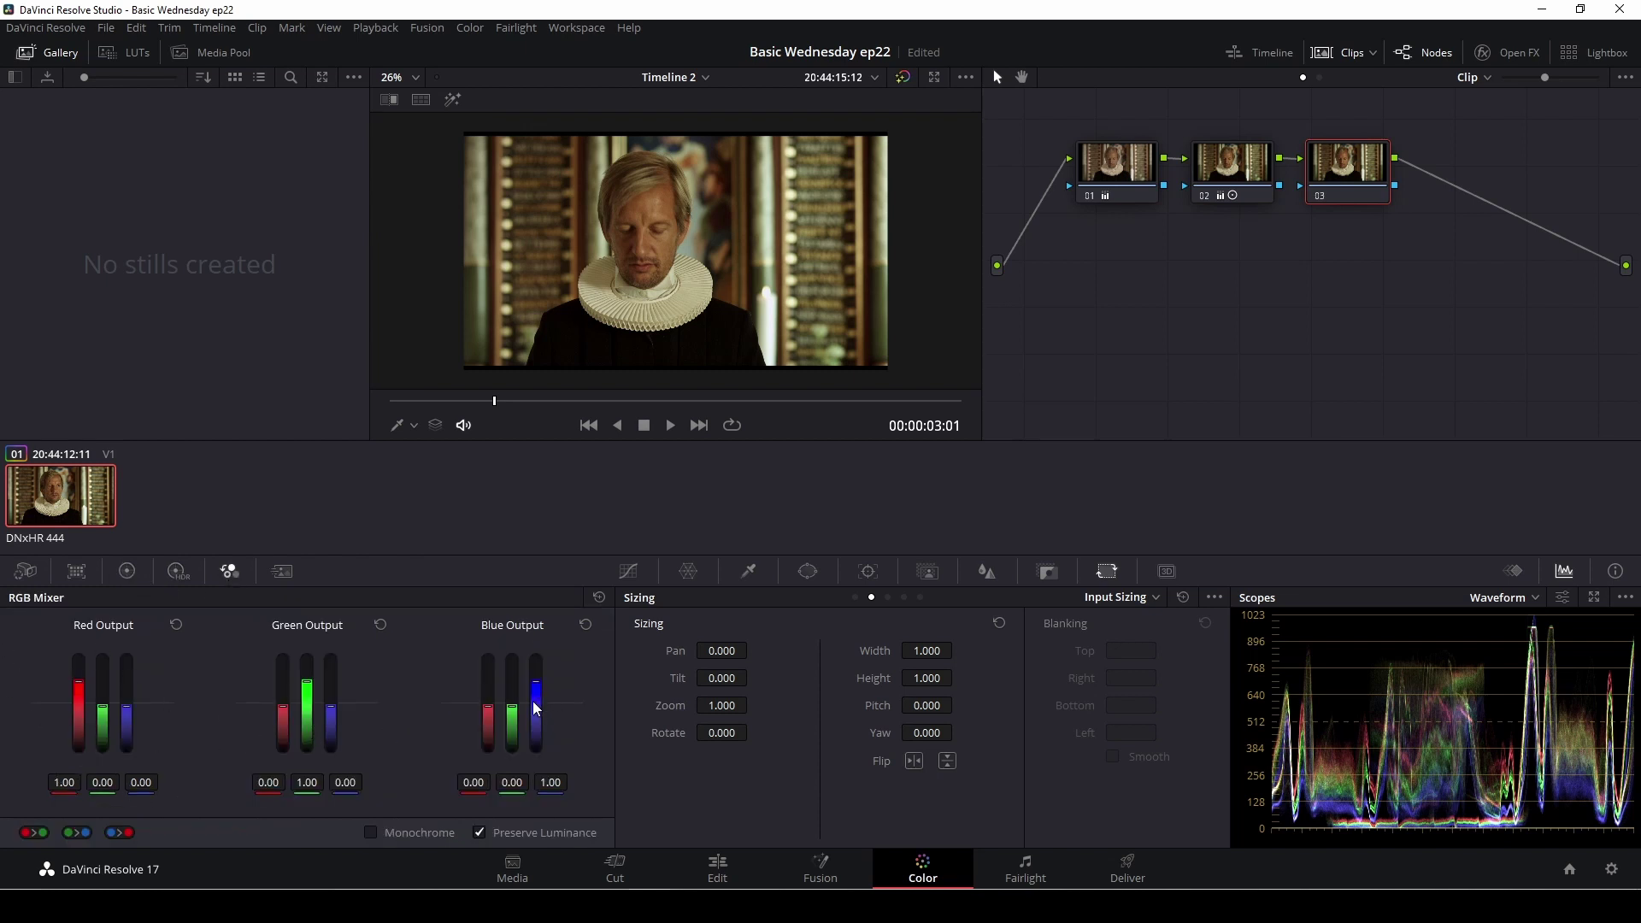
{"action": "left_click_drag", "start_coordinate": [539, 686], "coordinate": [539, 740]}
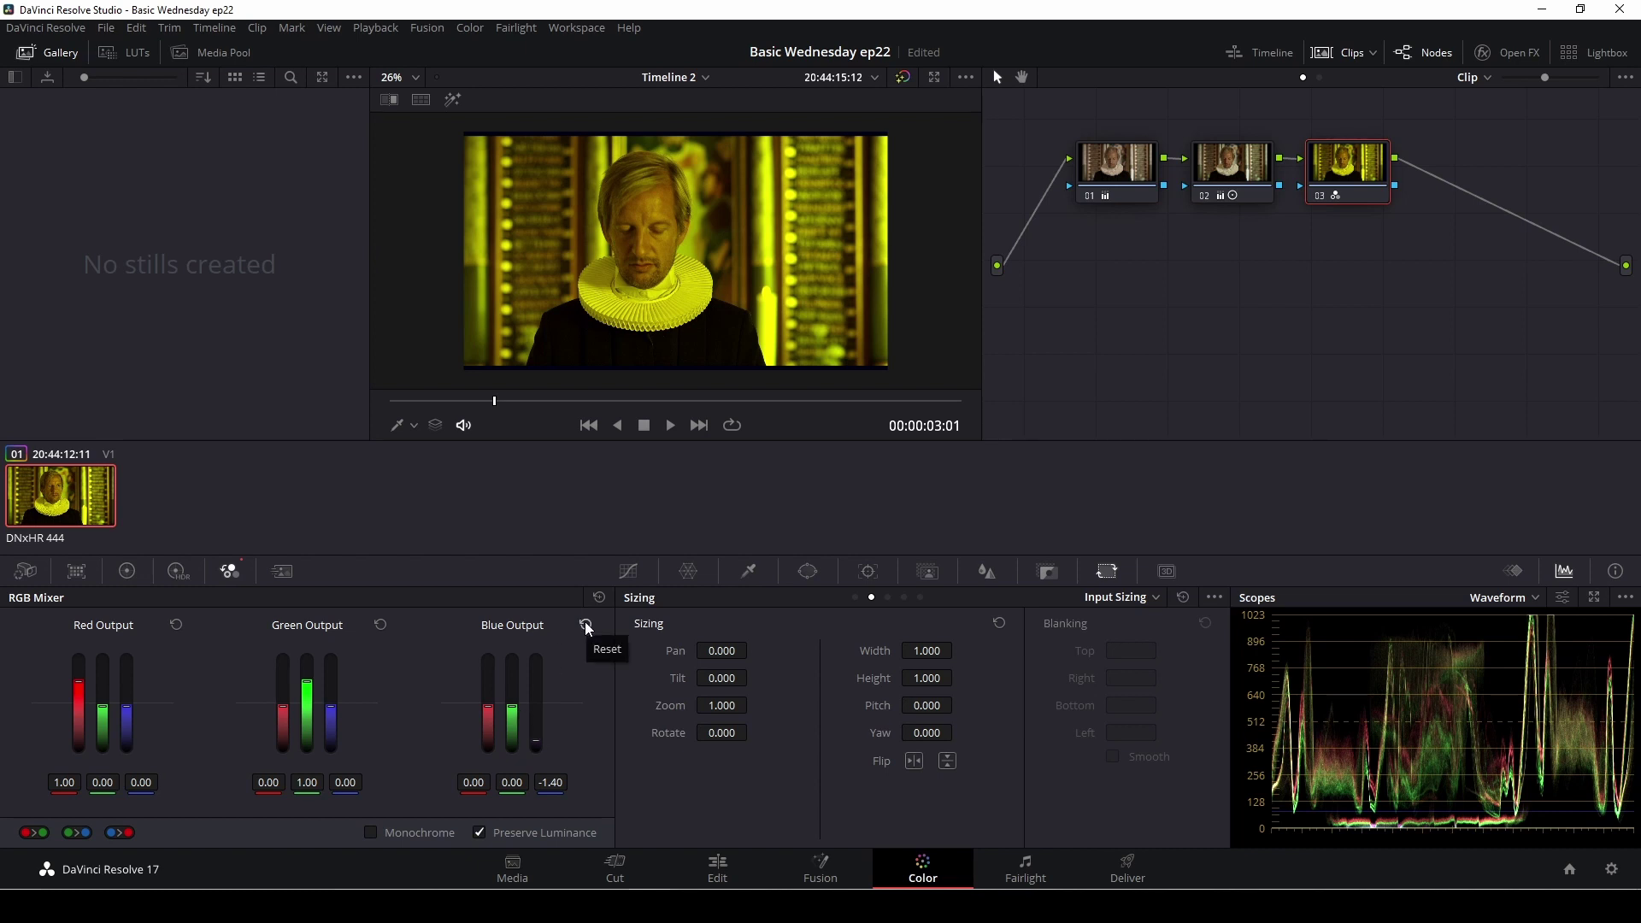
{"action": "left_click", "coordinate": [586, 625]}
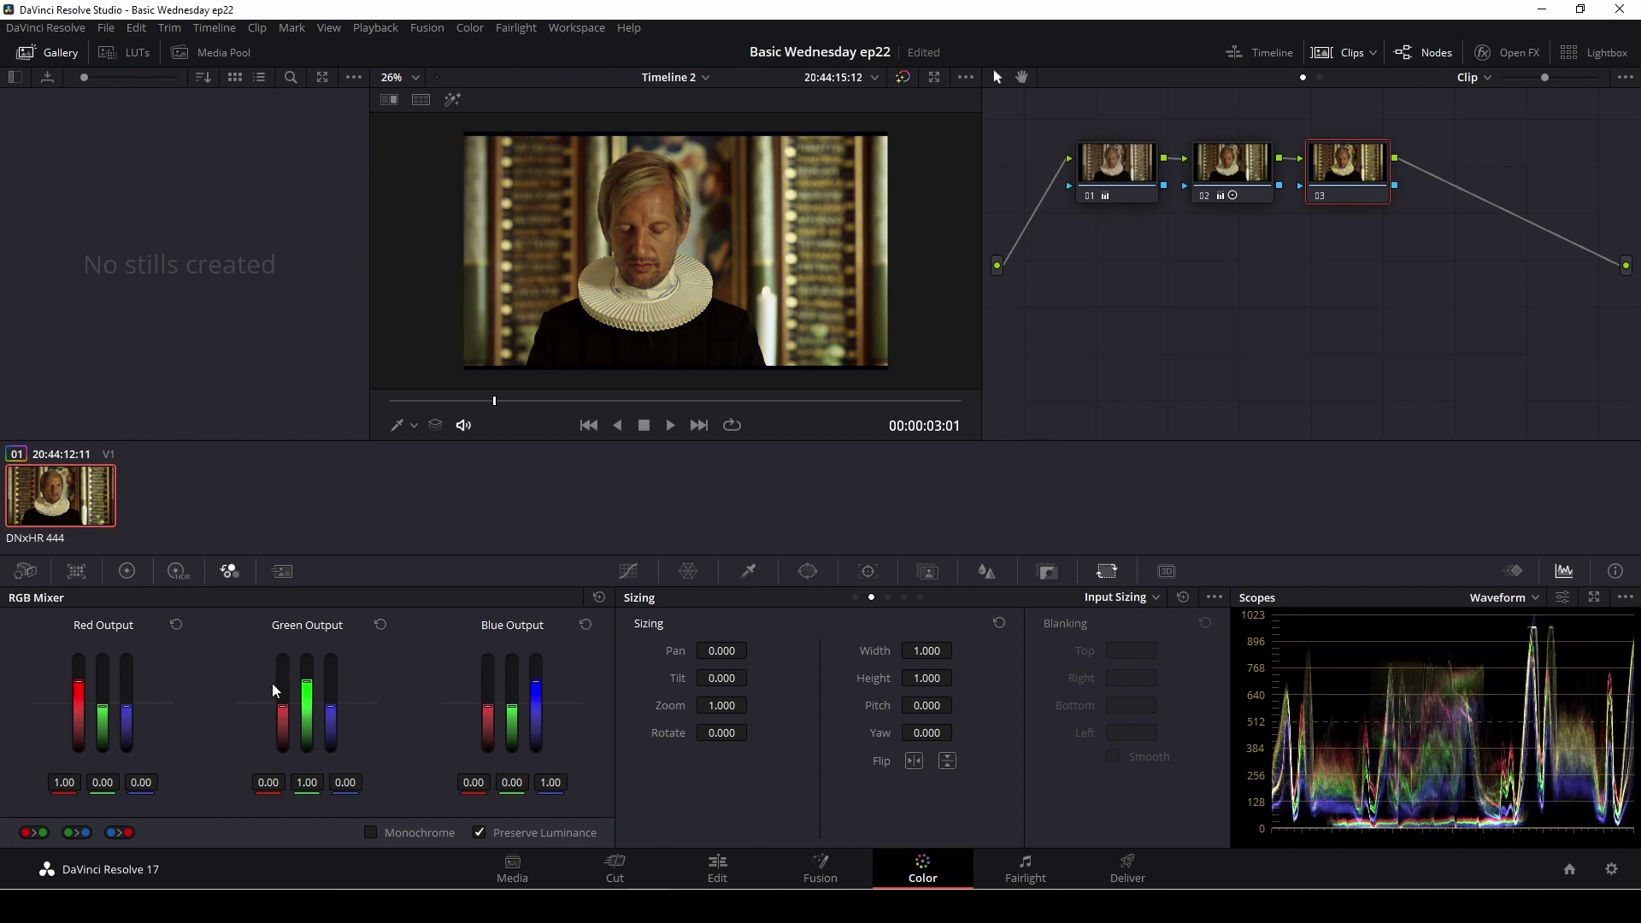
On node 03's RGB Mixer, set red output 0.94, blue output 1.15 and green output 0.94.
{"action": "left_click_drag", "start_coordinate": [305, 686], "coordinate": [305, 677]}
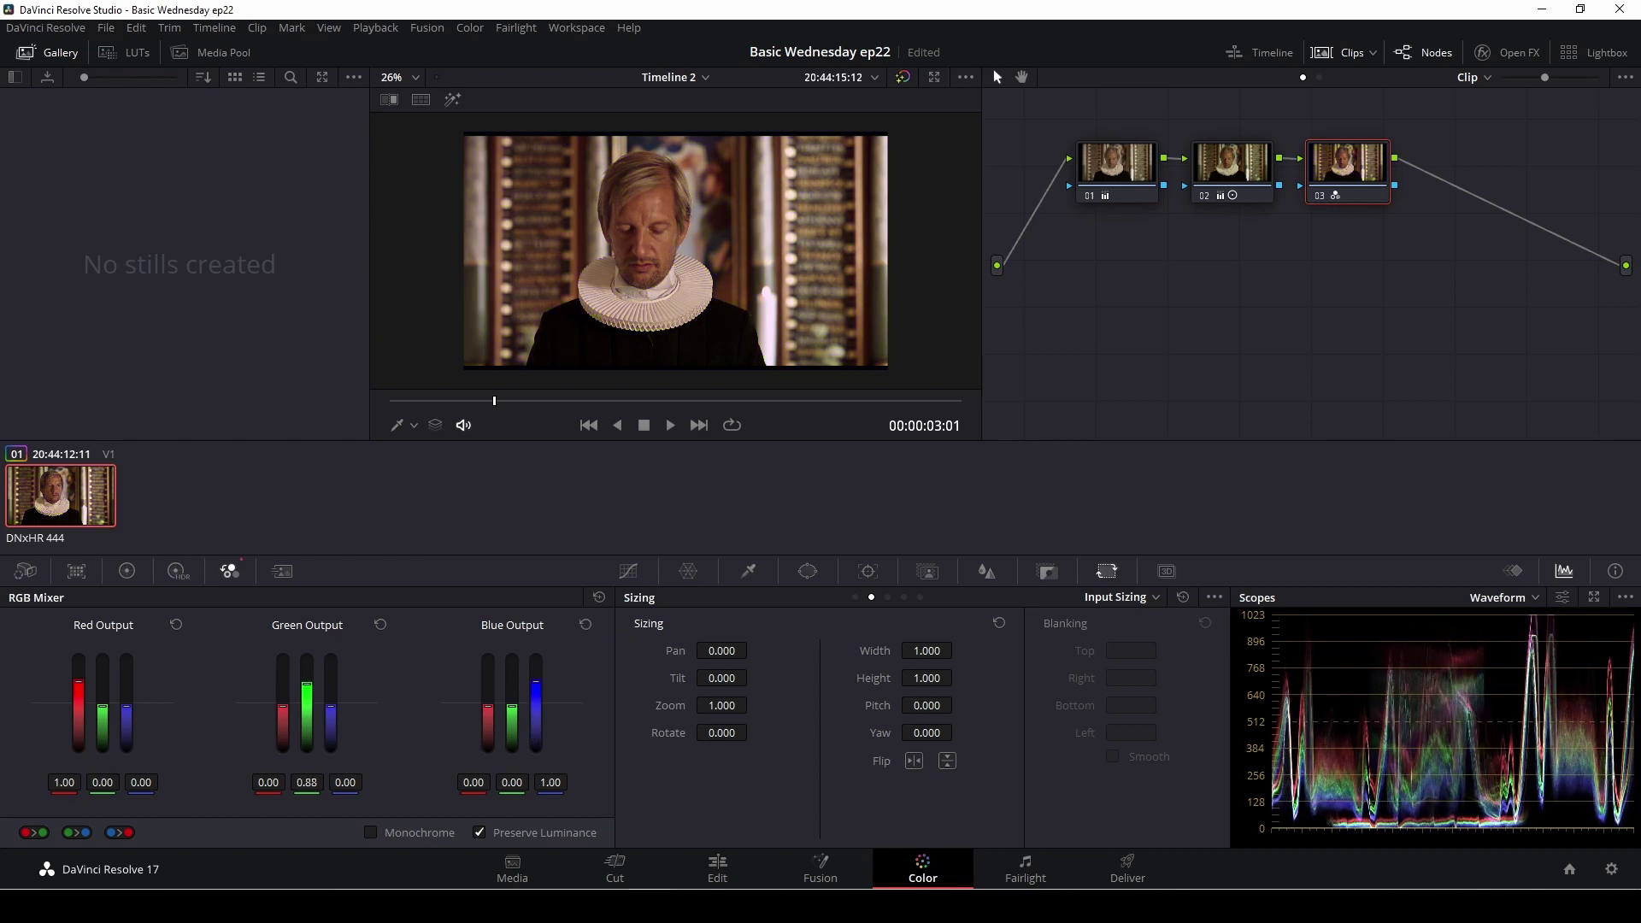
{"action": "key", "text": "ctrl+z"}
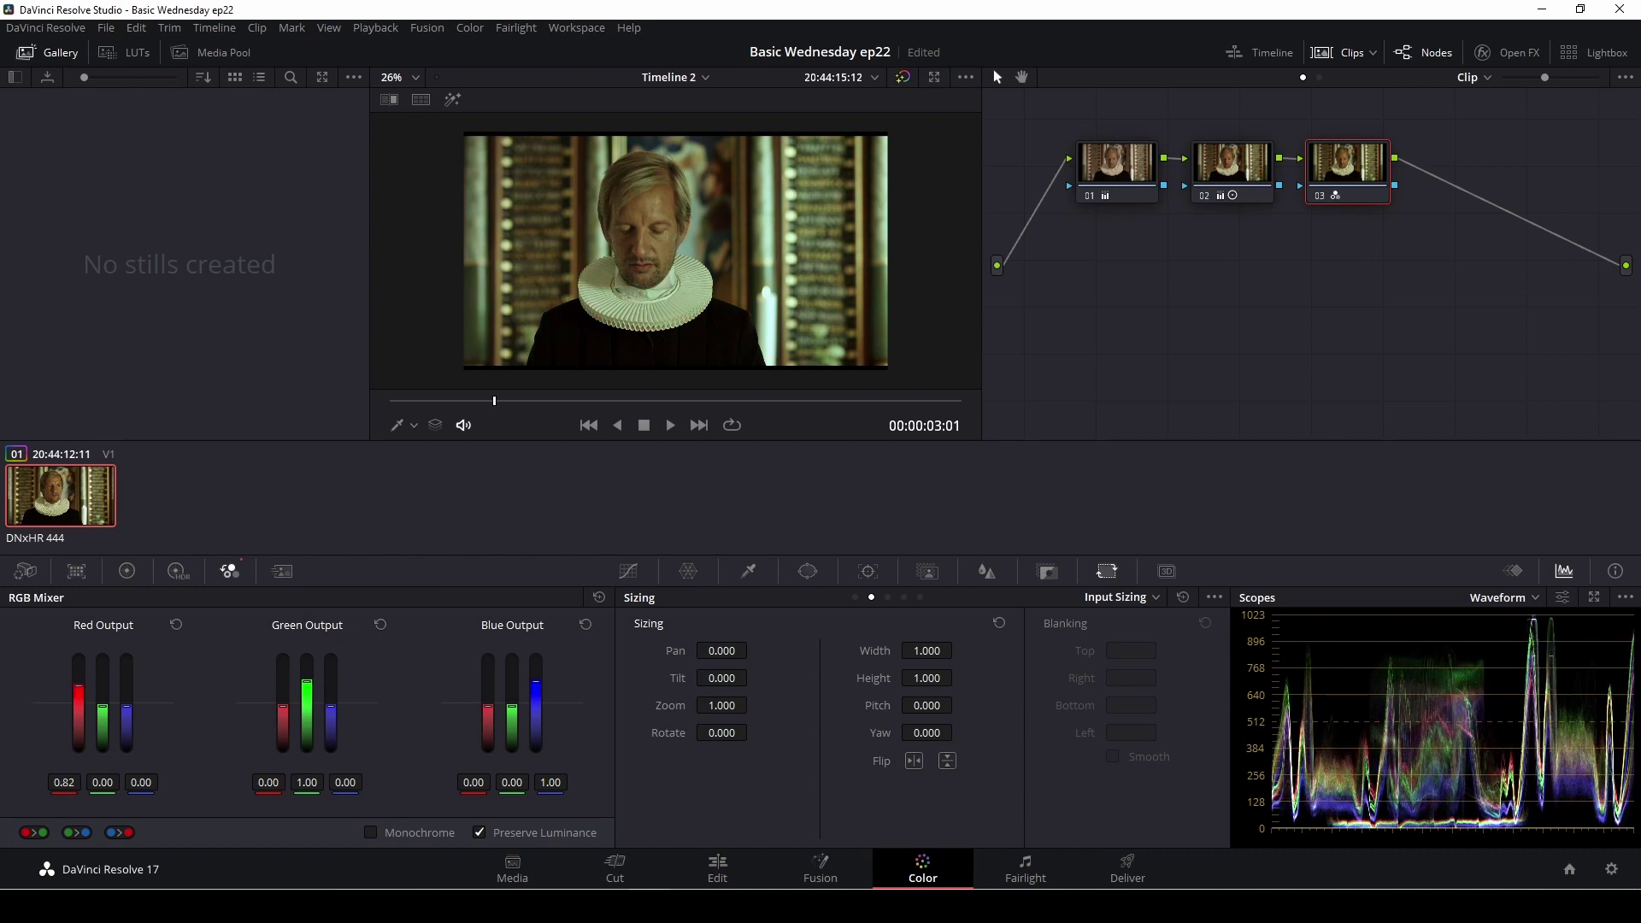
{"action": "left_click_drag", "start_coordinate": [78, 682], "coordinate": [78, 686]}
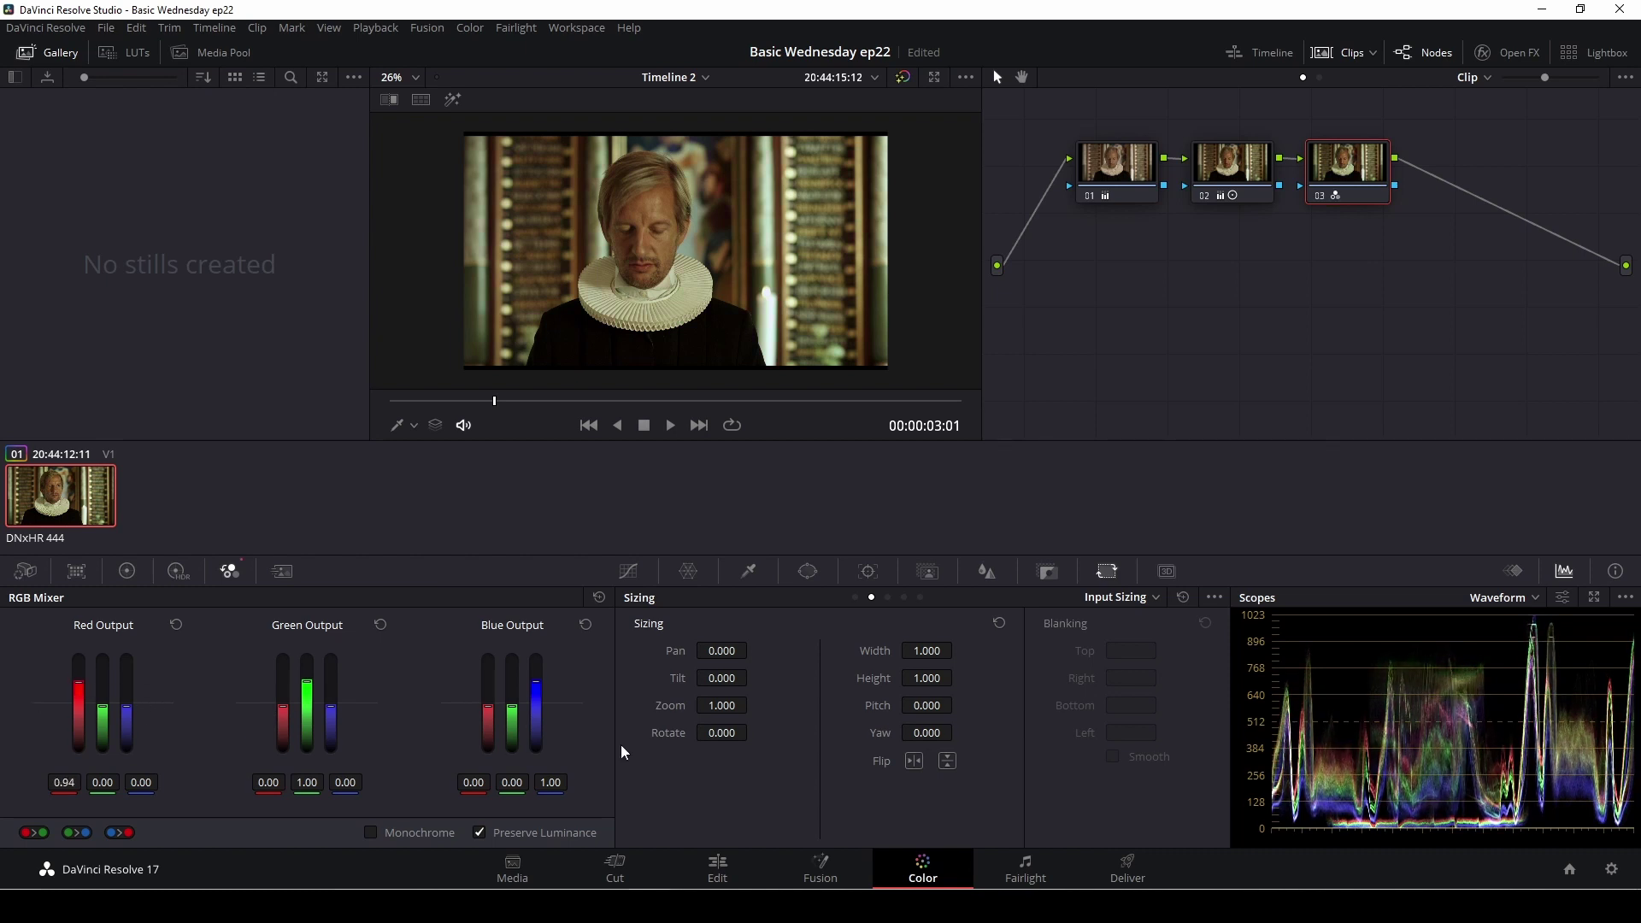
{"action": "left_click_drag", "start_coordinate": [540, 686], "coordinate": [540, 681]}
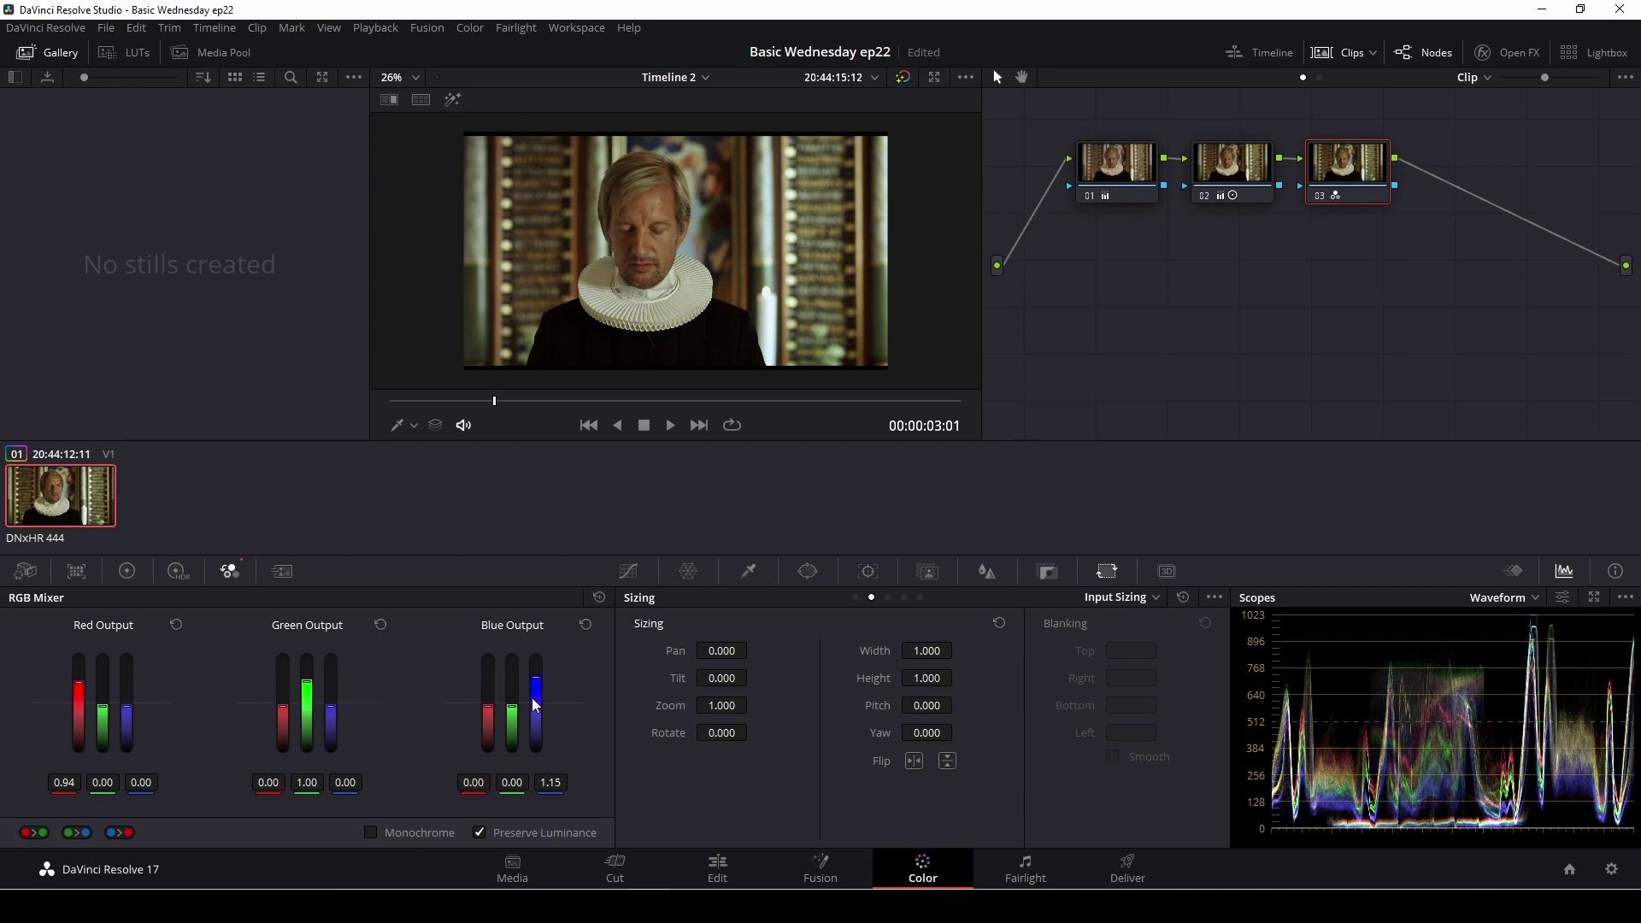
{"action": "left_click_drag", "start_coordinate": [307, 686], "coordinate": [308, 689]}
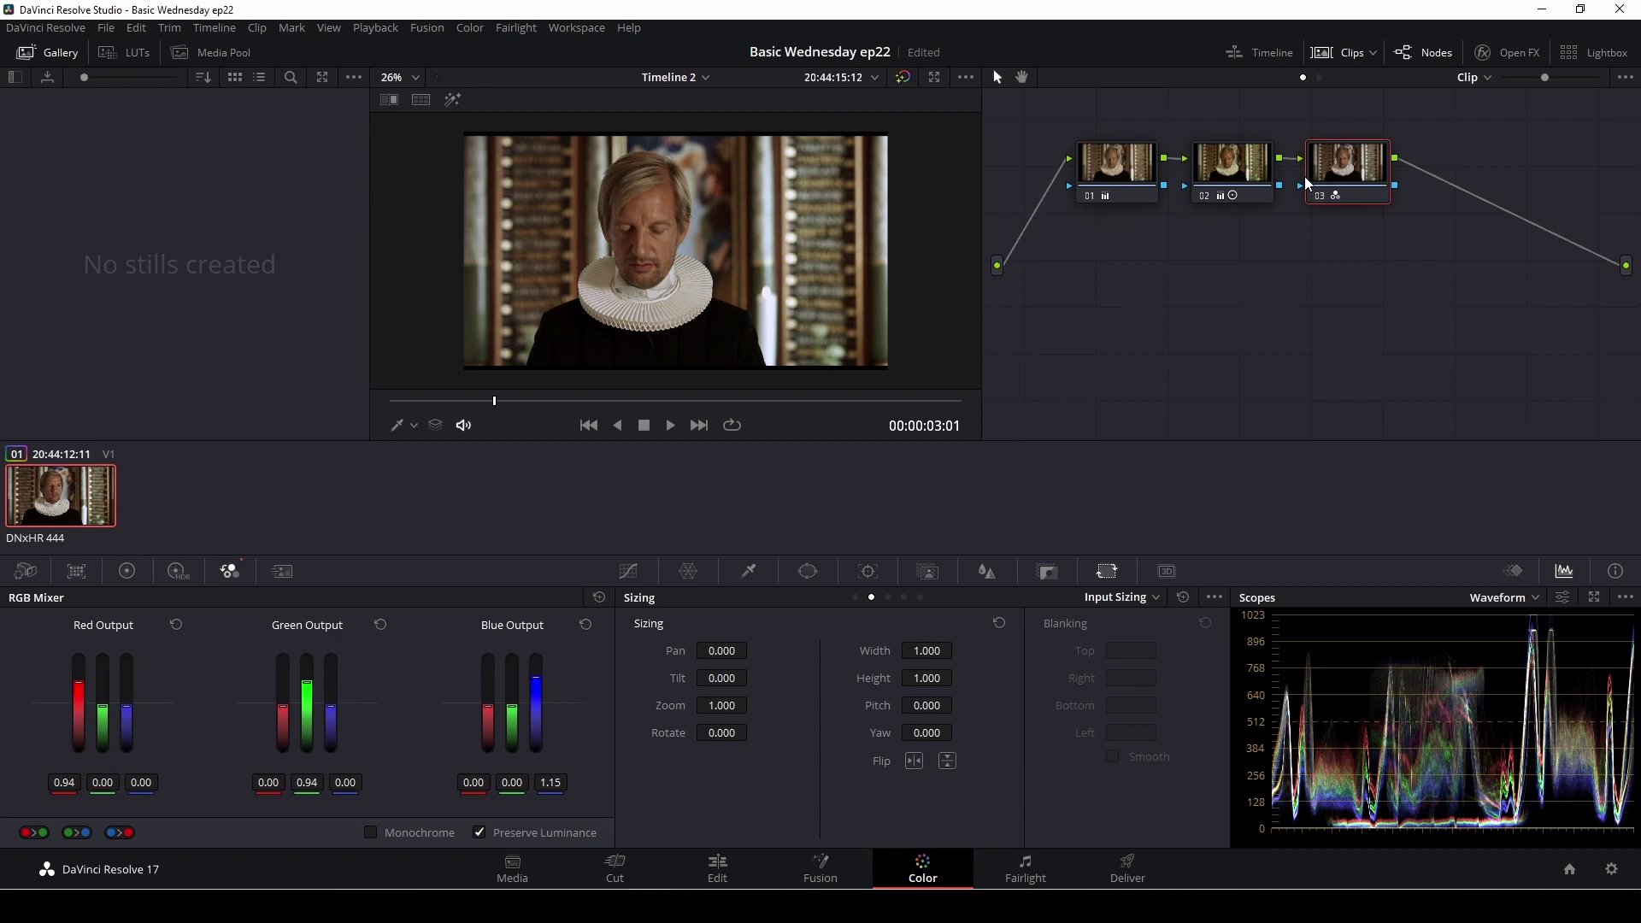
{"action": "key", "text": "ctrl+d"}
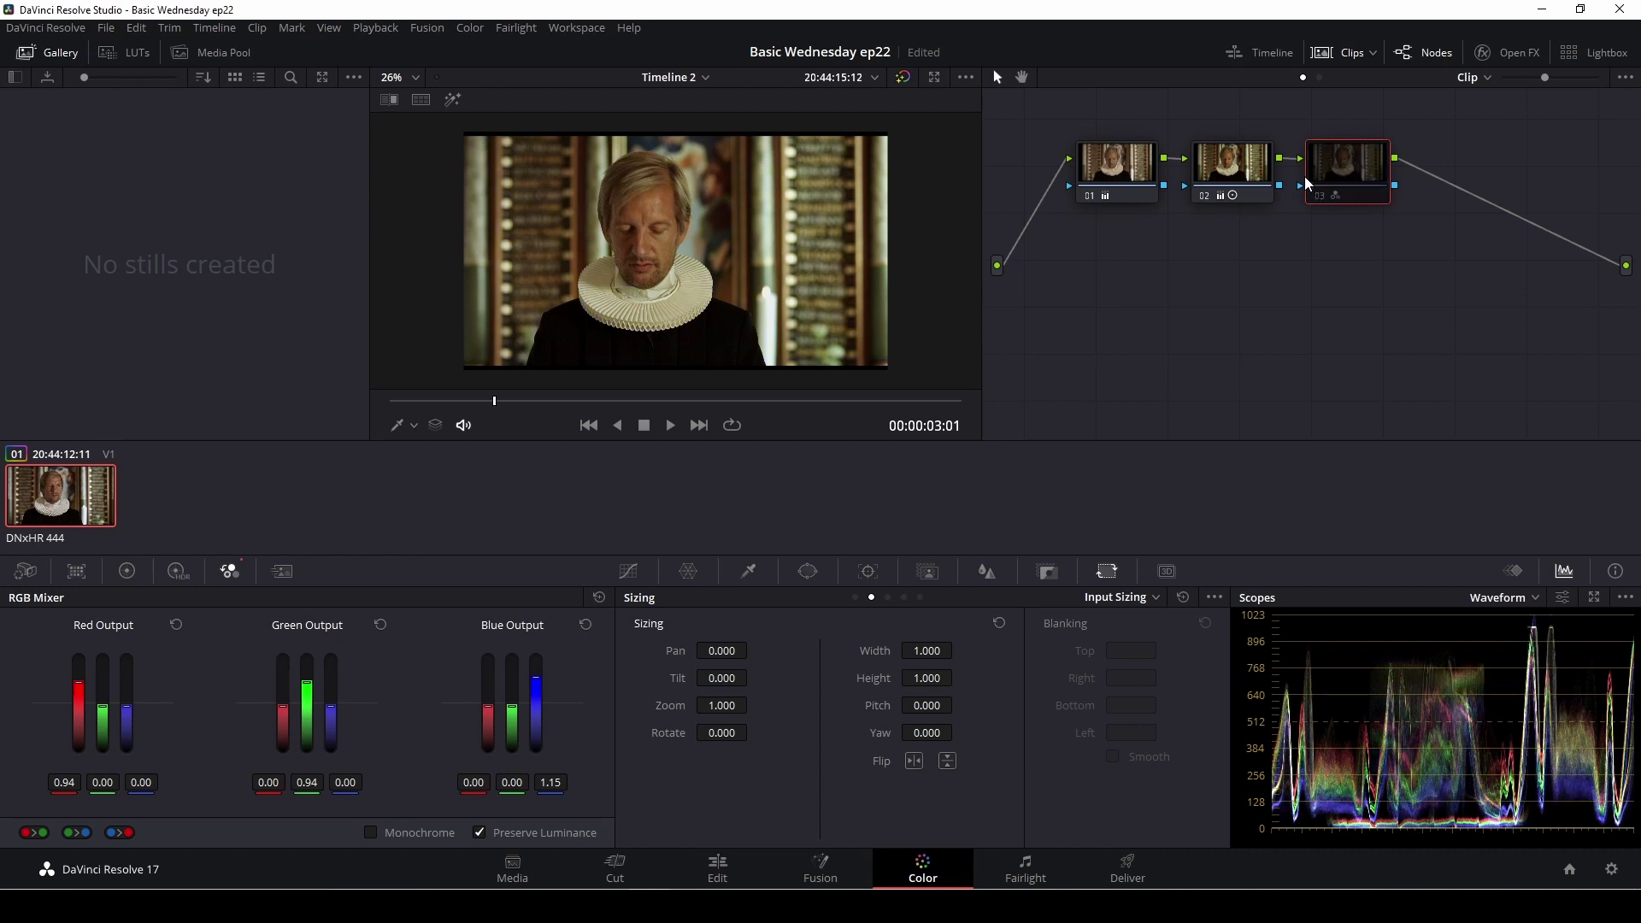
{"action": "key", "text": "ctrl+d"}
{"action": "key", "text": "ctrl+d"}
{"action": "key", "text": "ctrl+d"}
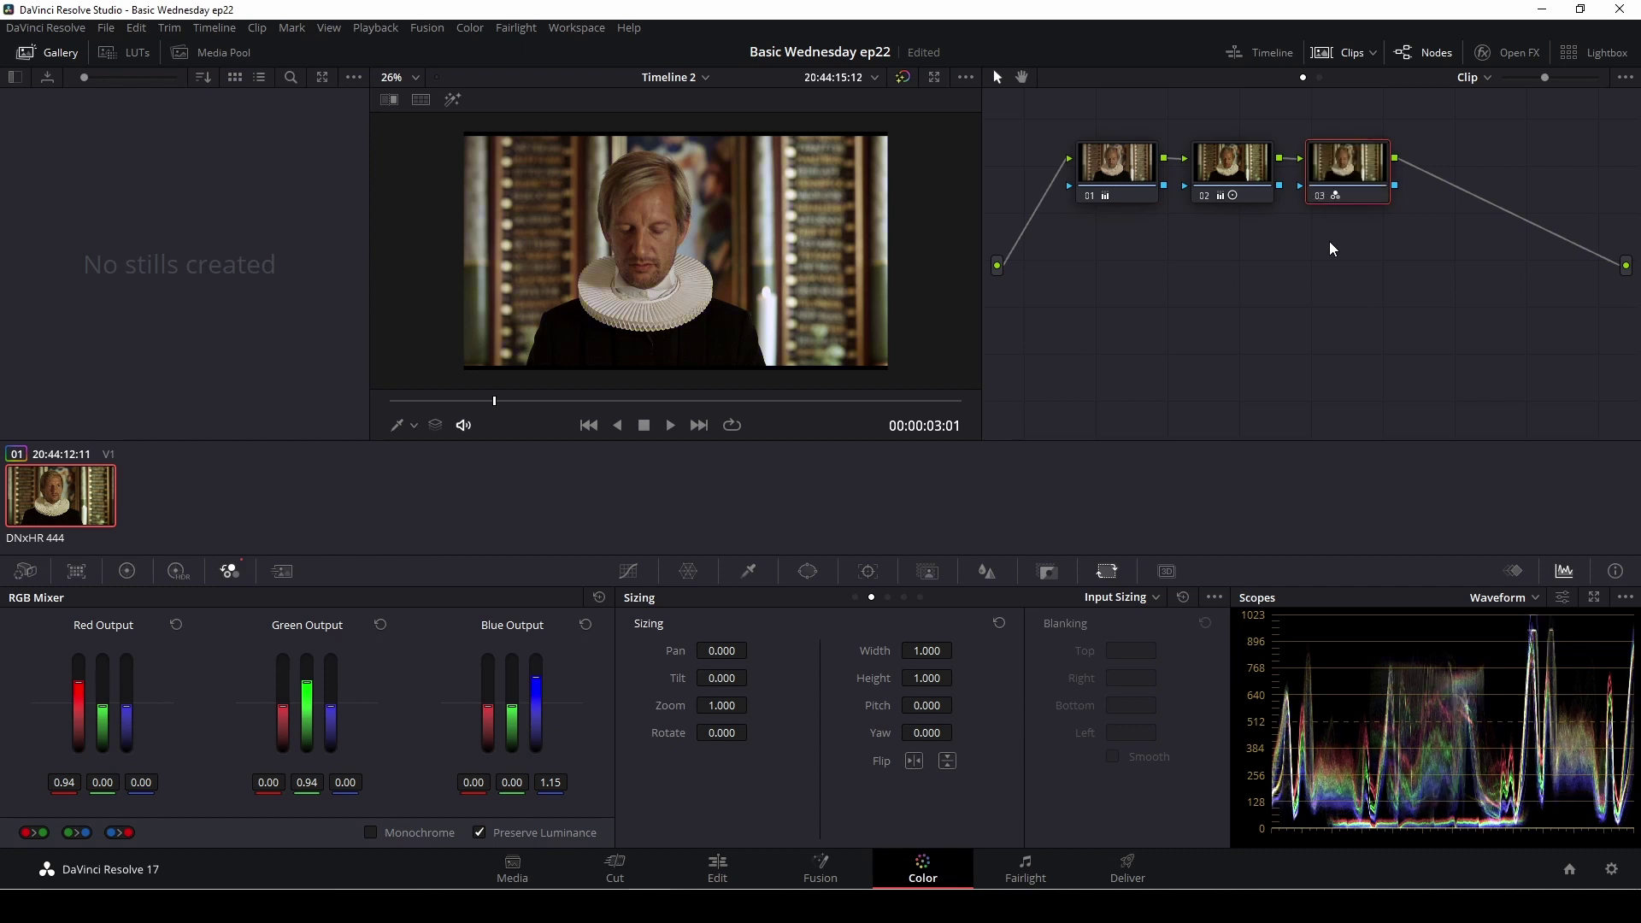